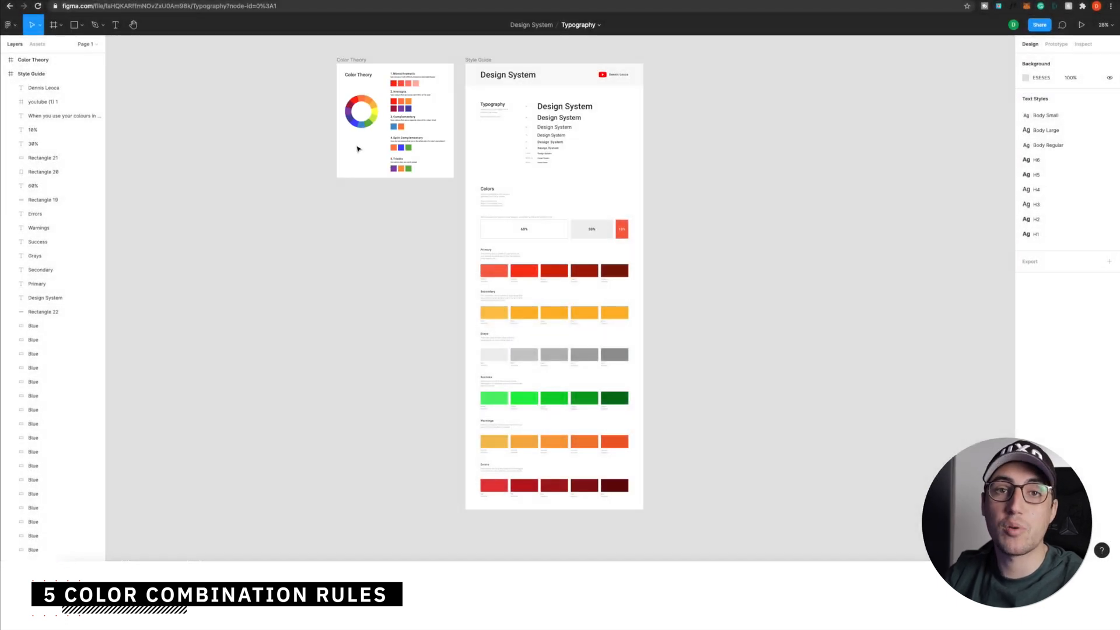
pyautogui.scroll(10, 357, 149)
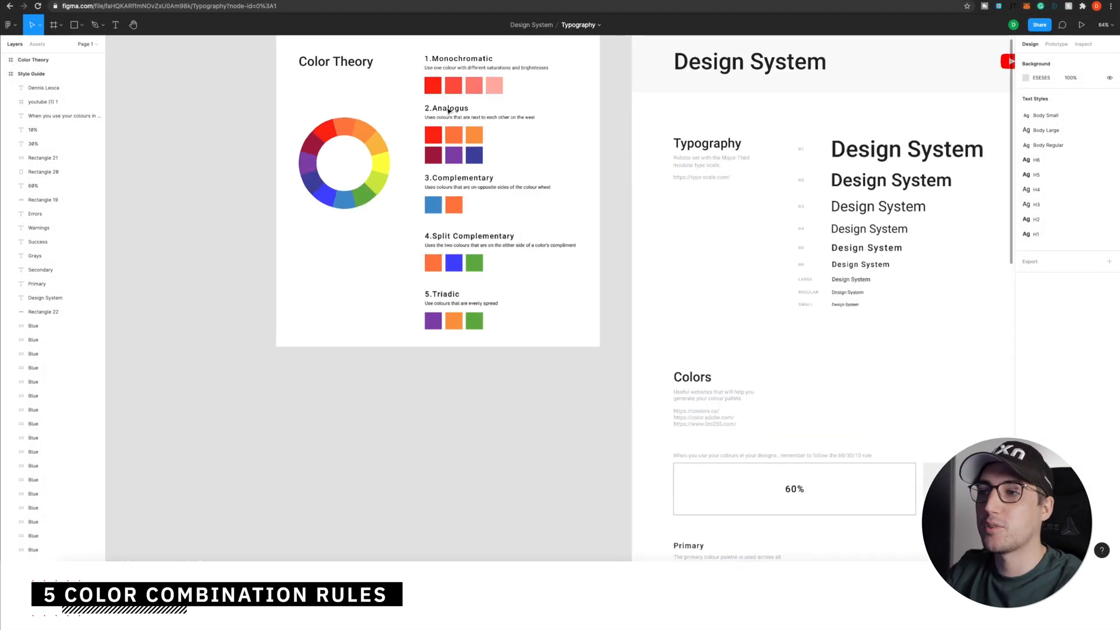
pyautogui.scroll(-3, 385, 123)
pyautogui.scroll(2, 403, 110)
pyautogui.scroll(3, 416, 103)
# Pan the canvas slightly so the five colour-combination rules and colour wheel are framed.
pyautogui.moveTo(417, 103); pyautogui.dragTo(396, 126)
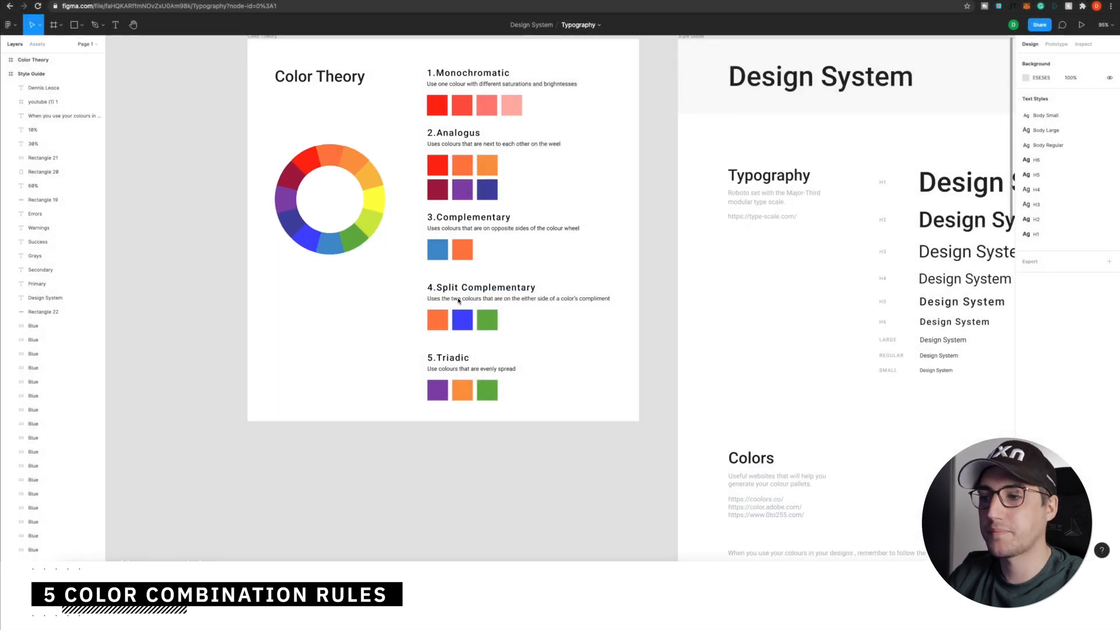
pyautogui.scroll(-2, 458, 301)
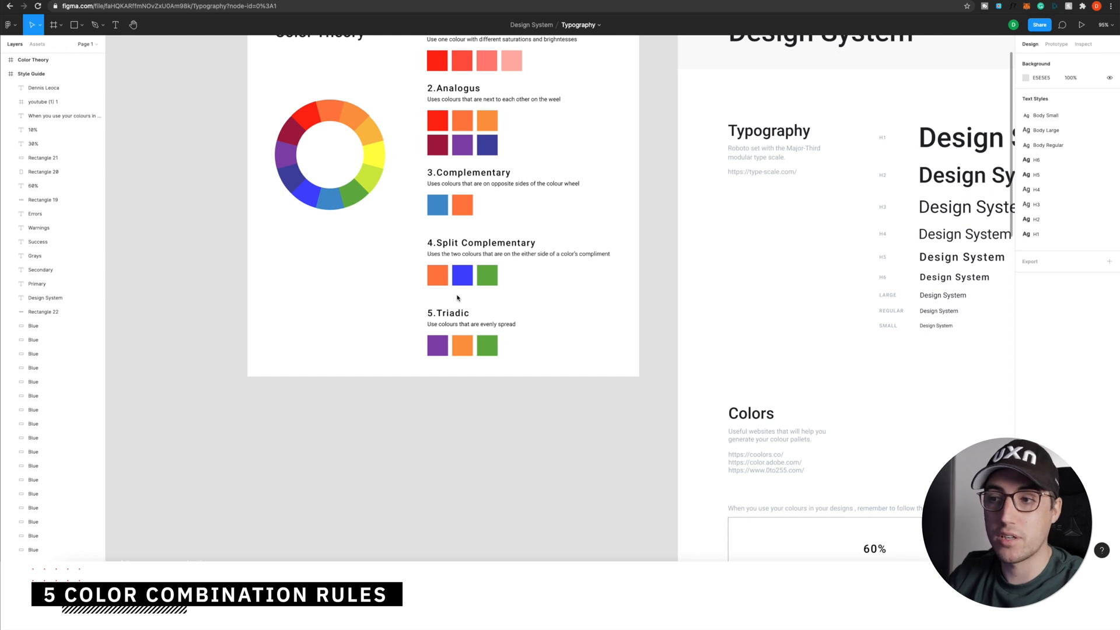
pyautogui.click(318, 189)
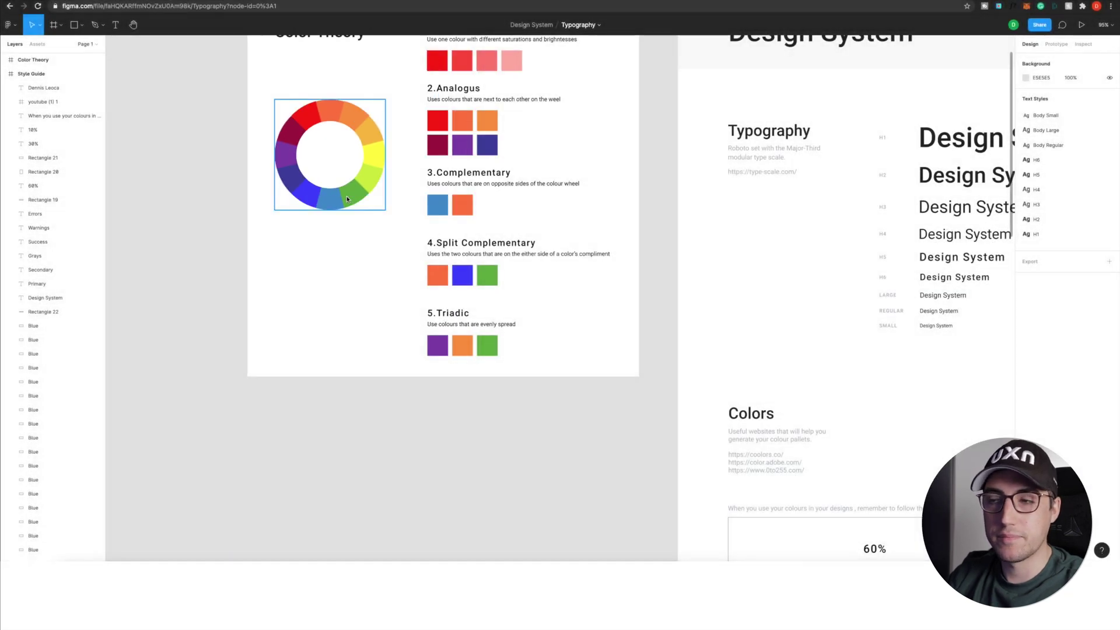
pyautogui.click(563, 290)
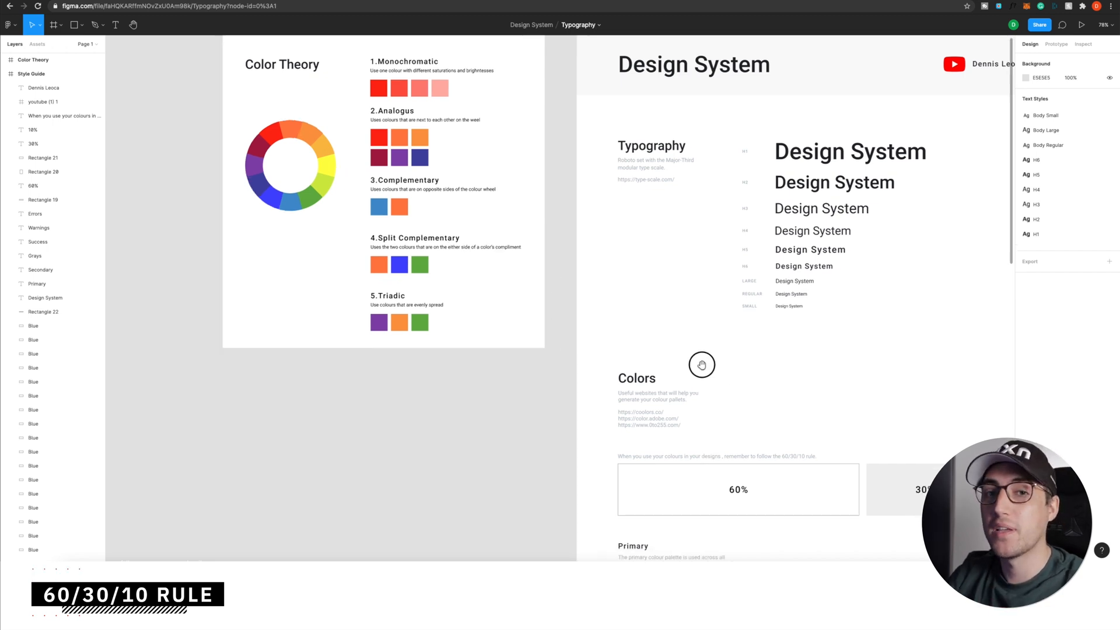
pyautogui.scroll(-5, 562, 348)
pyautogui.scroll(3, 564, 279)
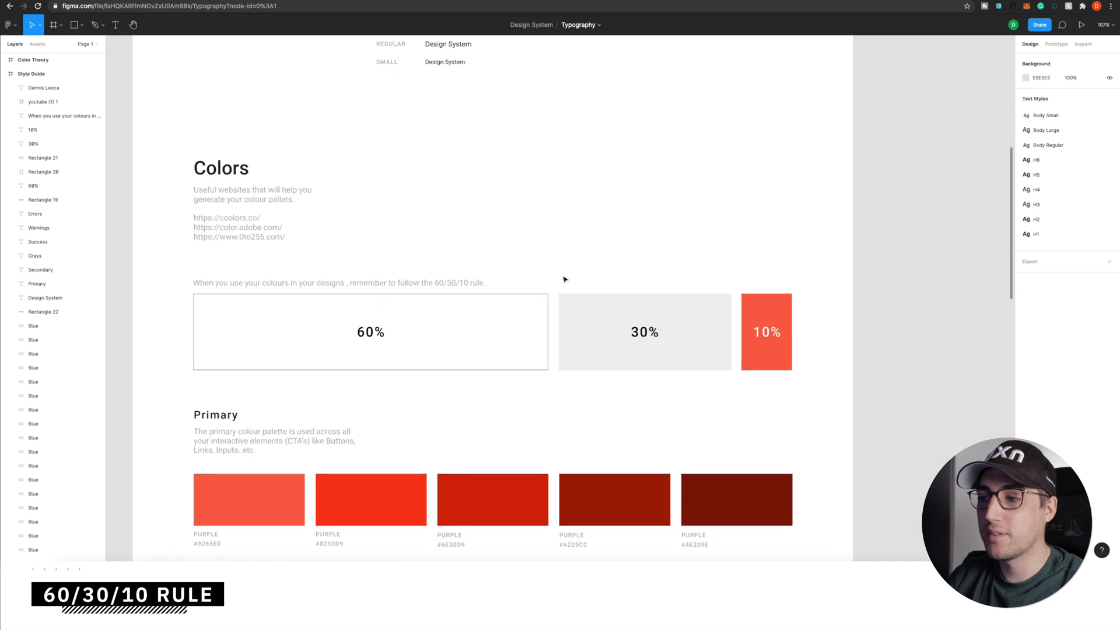
pyautogui.scroll(2, 563, 279)
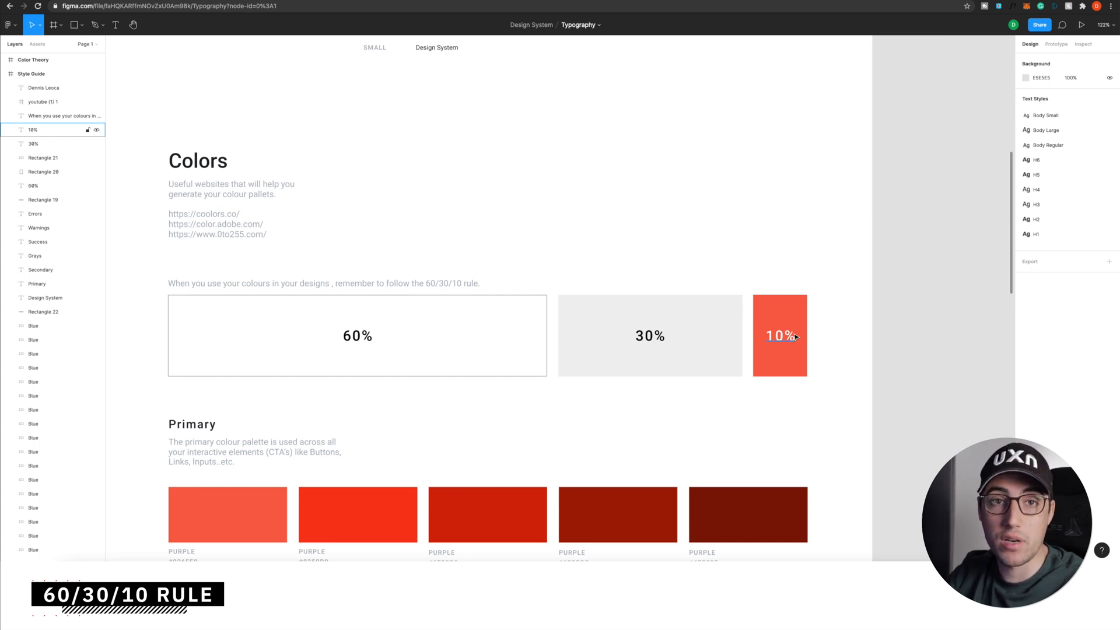
# Select the red 10% rectangle to show its fill properties in the Design panel.
pyautogui.click(797, 337)
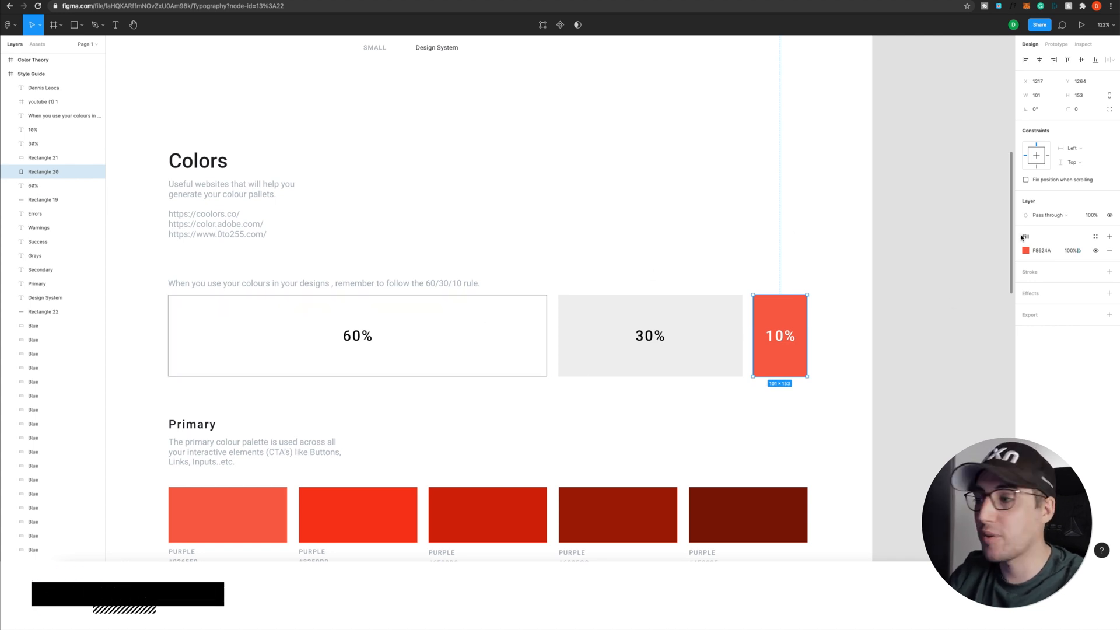
pyautogui.scroll(-2, 362, 386)
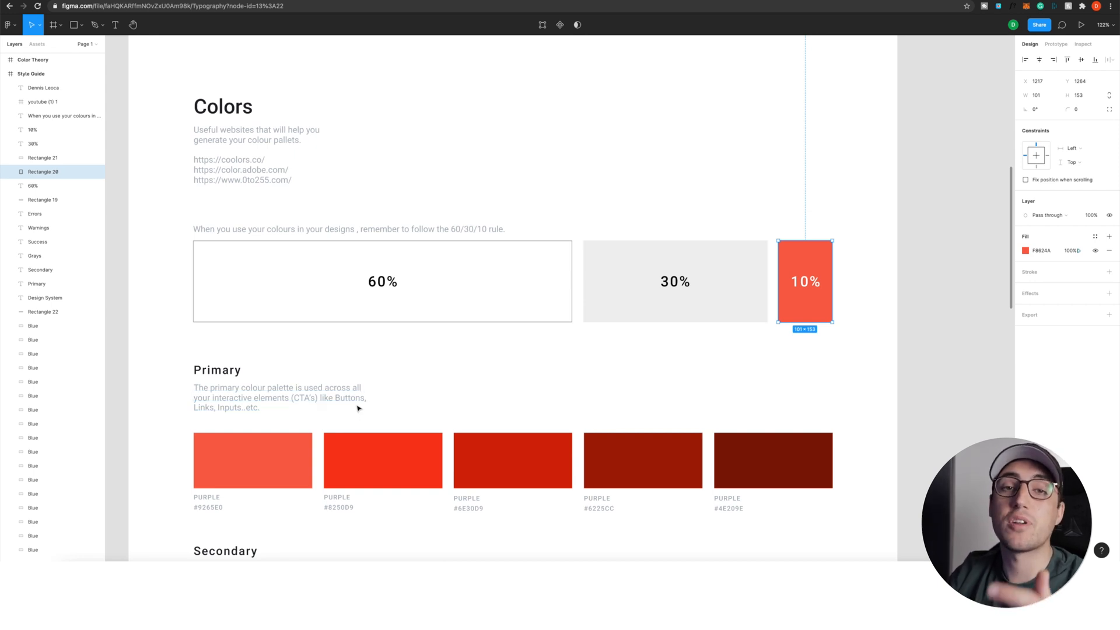
pyautogui.scroll(-1, 363, 403)
pyautogui.scroll(-5, 440, 366)
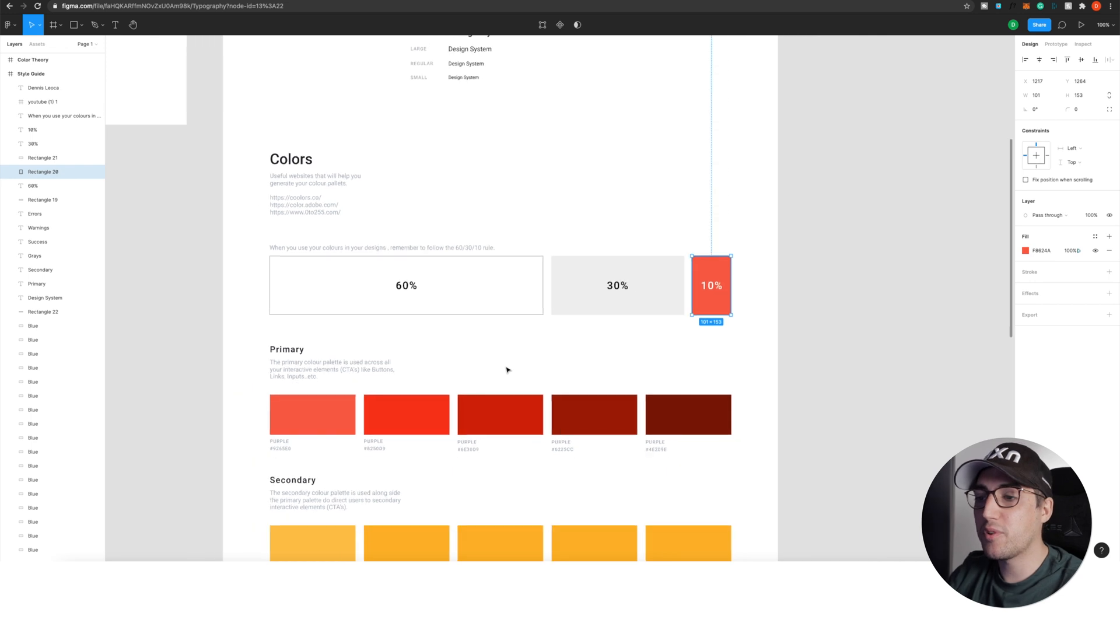
# Pan through the Secondary, Warnings and Success palette swatches to review them.
pyautogui.moveTo(515, 371)
pyautogui.mouseDown()
pyautogui.moveTo(485, 260)
pyautogui.moveTo(481, 183)
pyautogui.mouseUp()
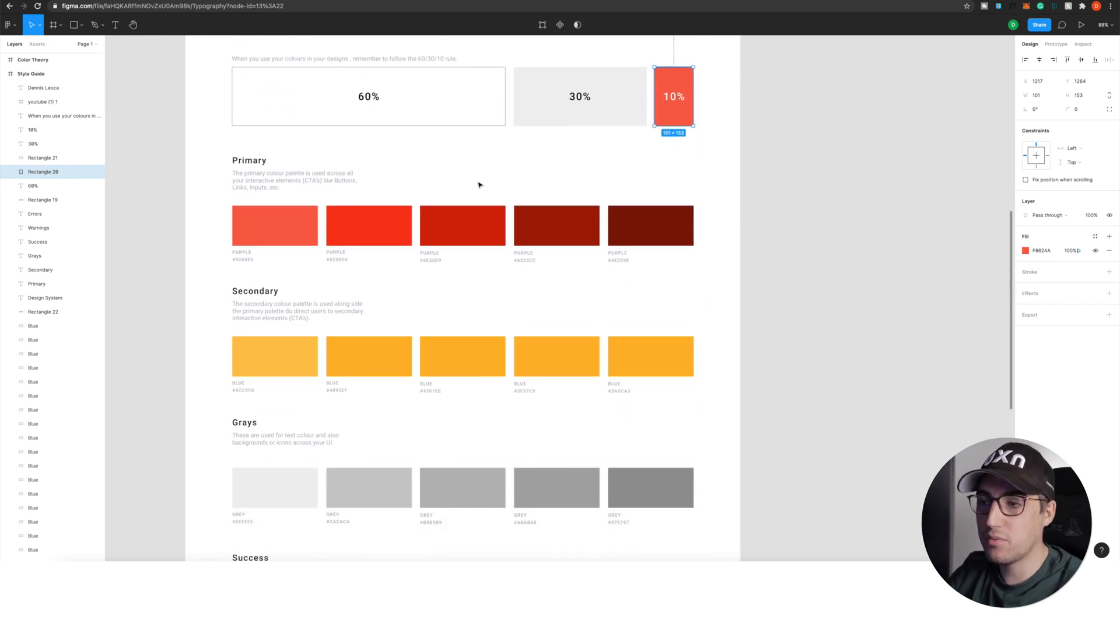
pyautogui.scroll(-3, 480, 185)
pyautogui.moveTo(518, 305); pyautogui.dragTo(513, 197)
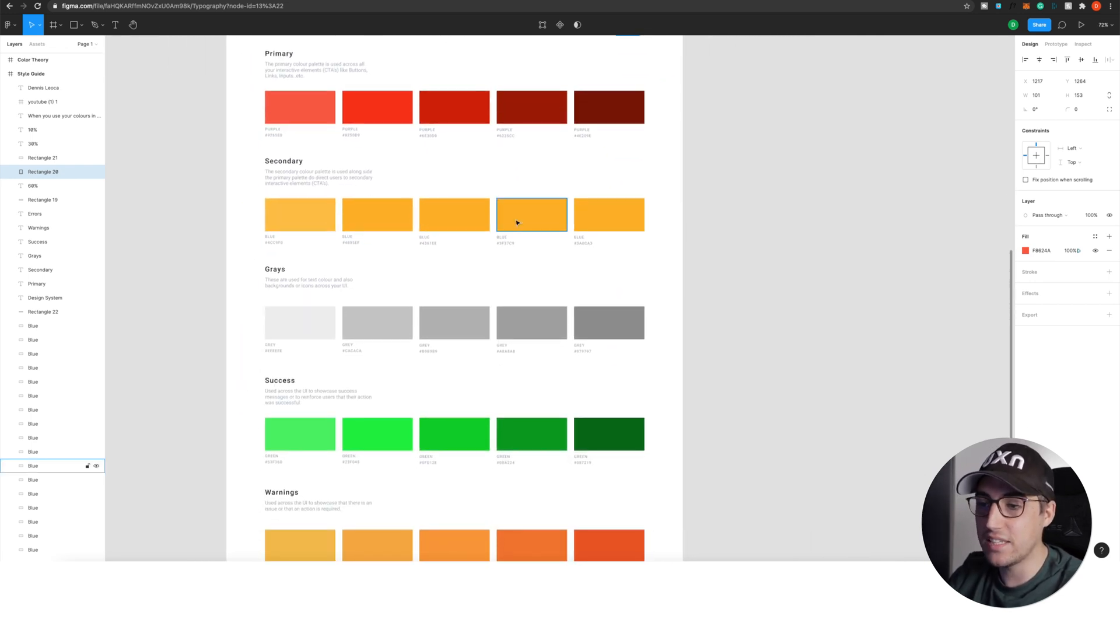
pyautogui.scroll(-1, 518, 268)
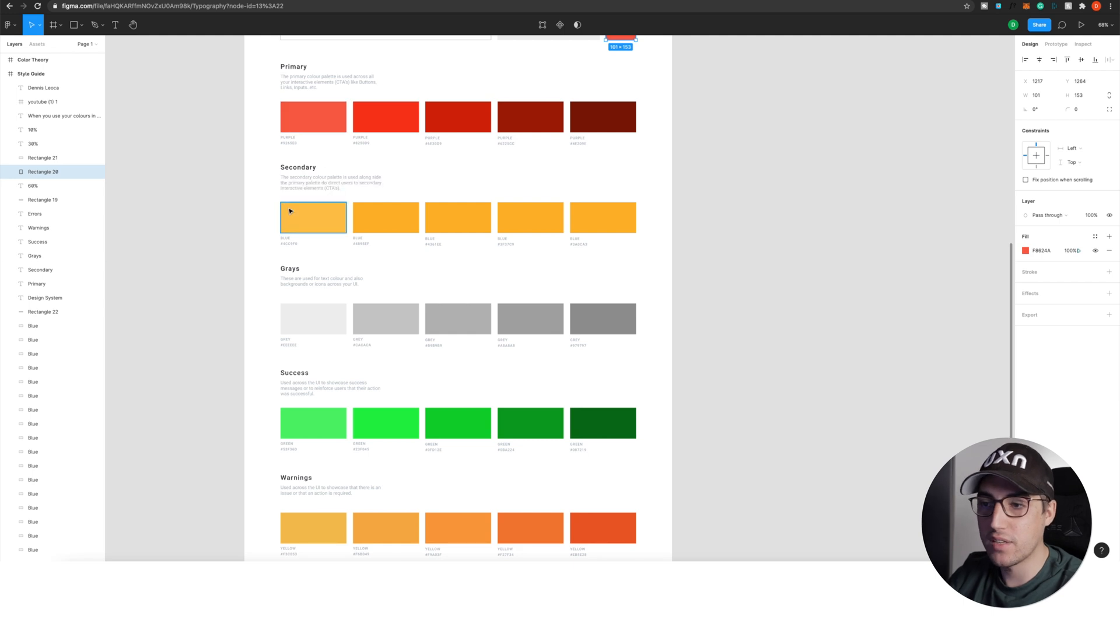
pyautogui.scroll(-3, 350, 364)
pyautogui.scroll(-1, 380, 223)
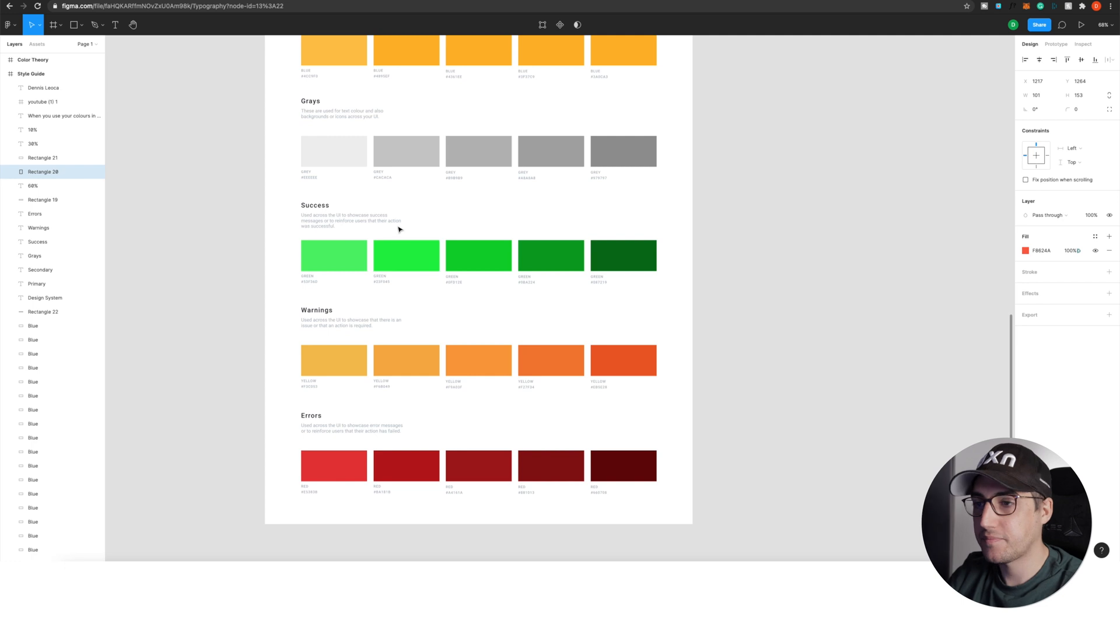
pyautogui.scroll(3, 403, 262)
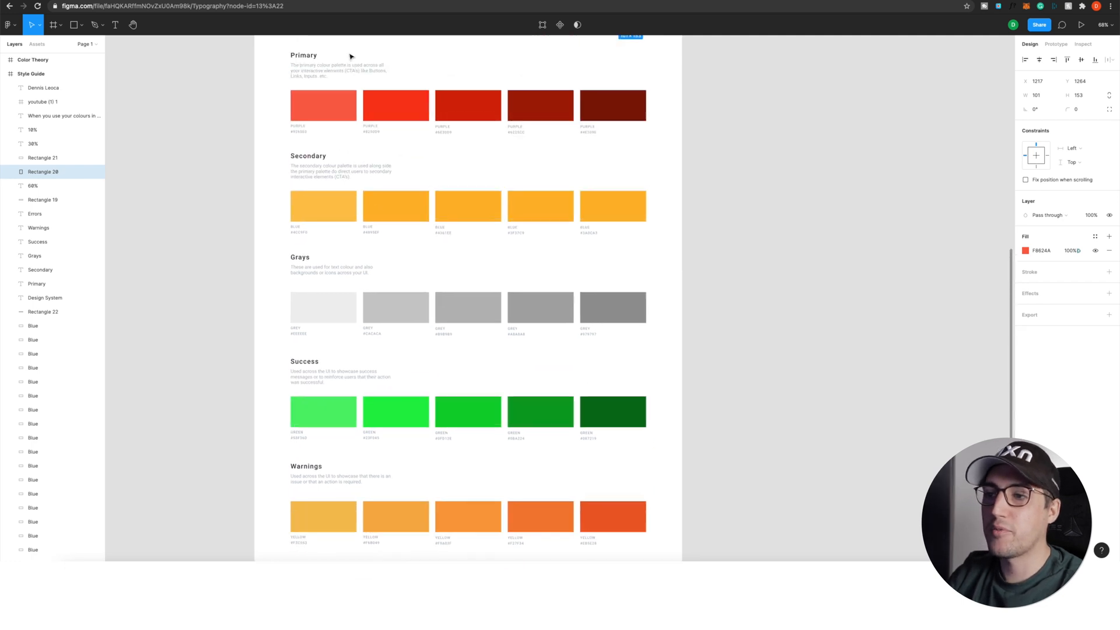
pyautogui.keyDown('ctrl'); pyautogui.scroll(3, 353, 56); pyautogui.keyUp('ctrl')
pyautogui.keyDown('ctrl'); pyautogui.scroll(3, 353, 57); pyautogui.keyUp('ctrl')
pyautogui.keyDown('ctrl'); pyautogui.scroll(1, 354, 57); pyautogui.keyUp('ctrl')
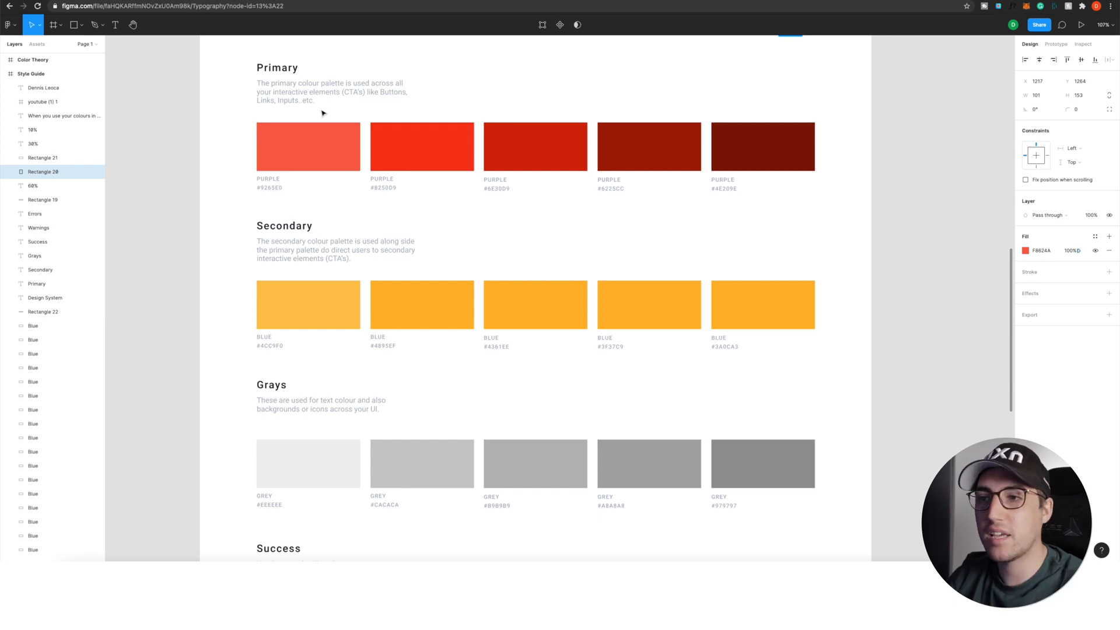
pyautogui.moveTo(334, 235); pyautogui.dragTo(265, 154)
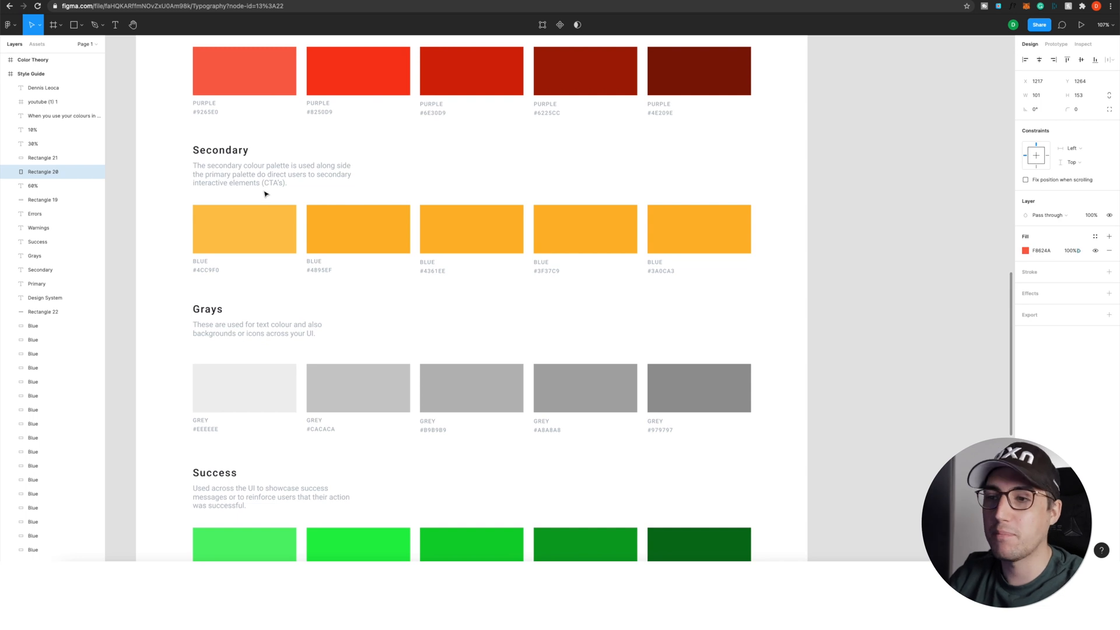
pyautogui.scroll(-2, 374, 141)
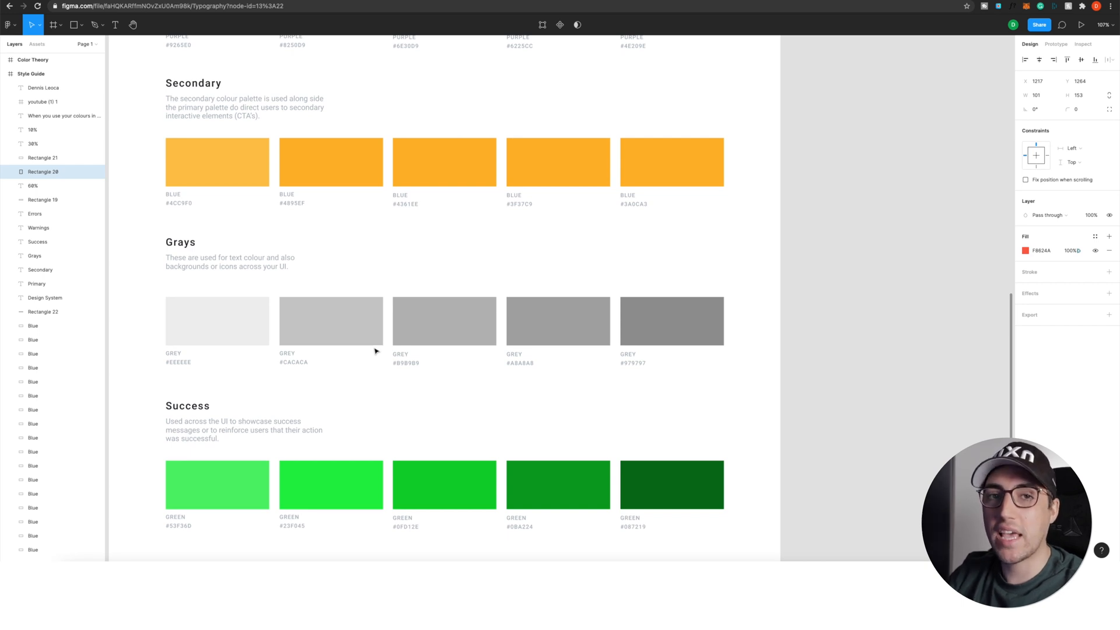
pyautogui.scroll(-1, 375, 353)
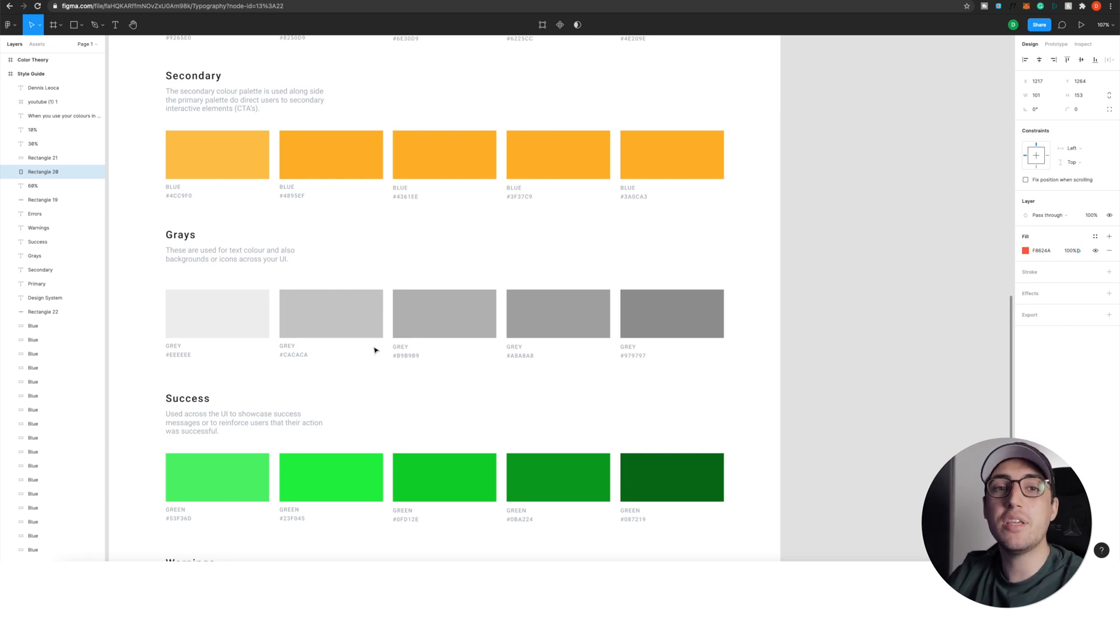
pyautogui.scroll(5, 370, 348)
pyautogui.scroll(4, 297, 295)
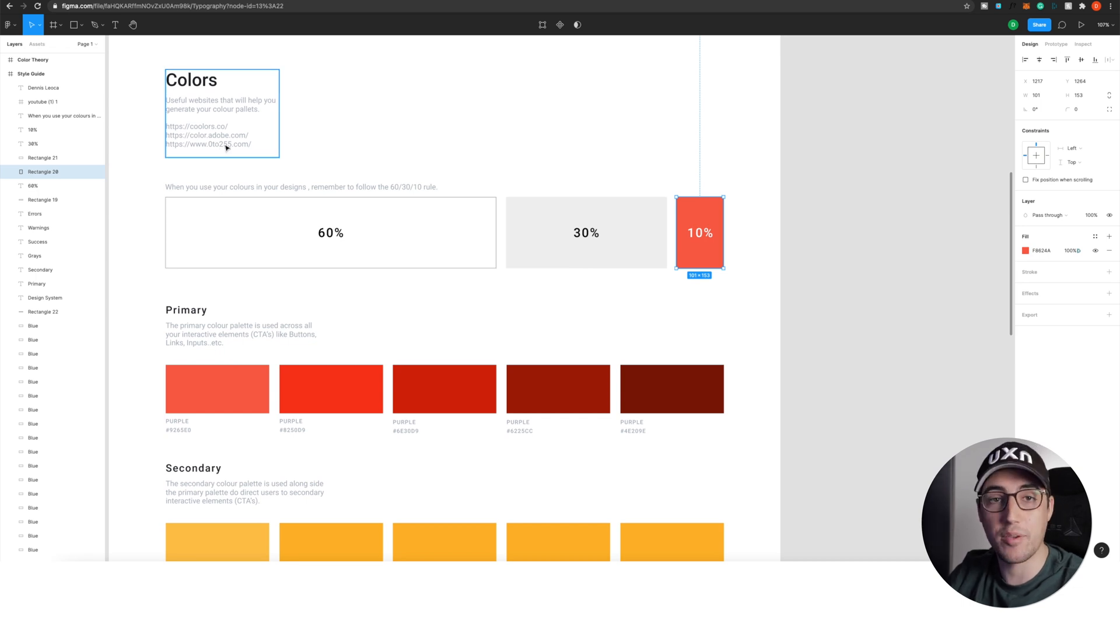
pyautogui.scroll(5, 263, 176)
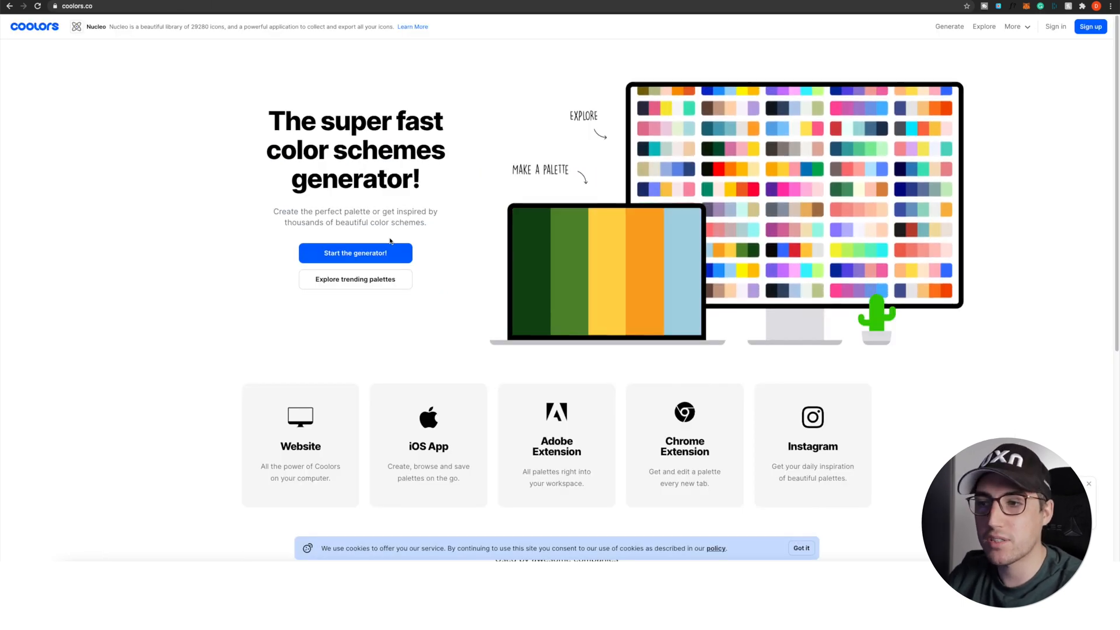
# Regenerate random palettes with the spacebar until a pastel set appears, then go to Trending palettes.
pyautogui.click(383, 256)
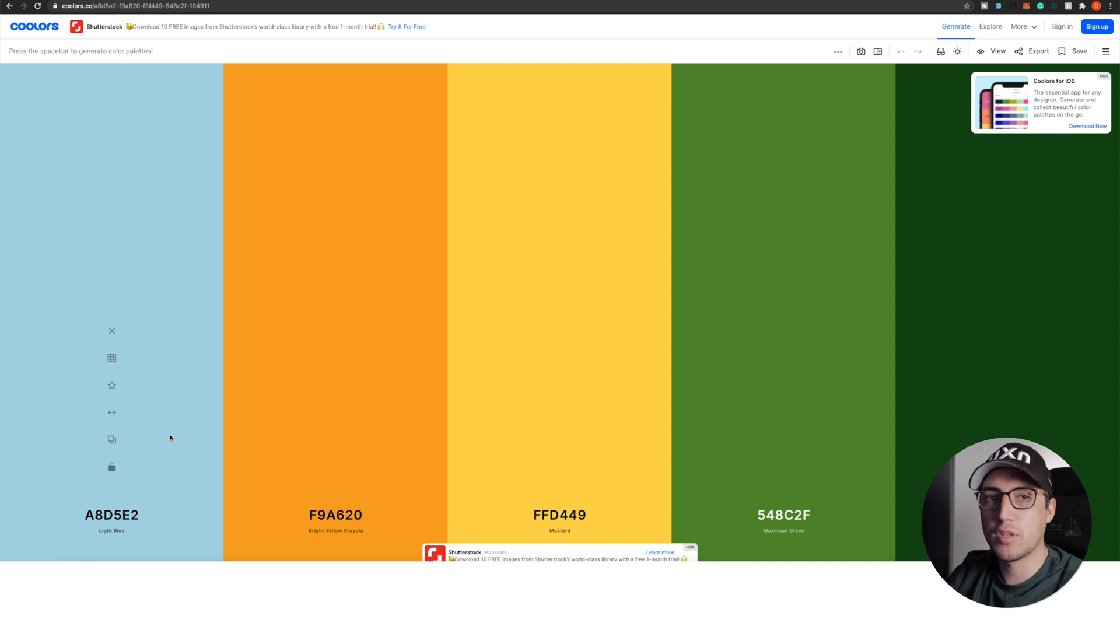
pyautogui.moveTo(238, 406)
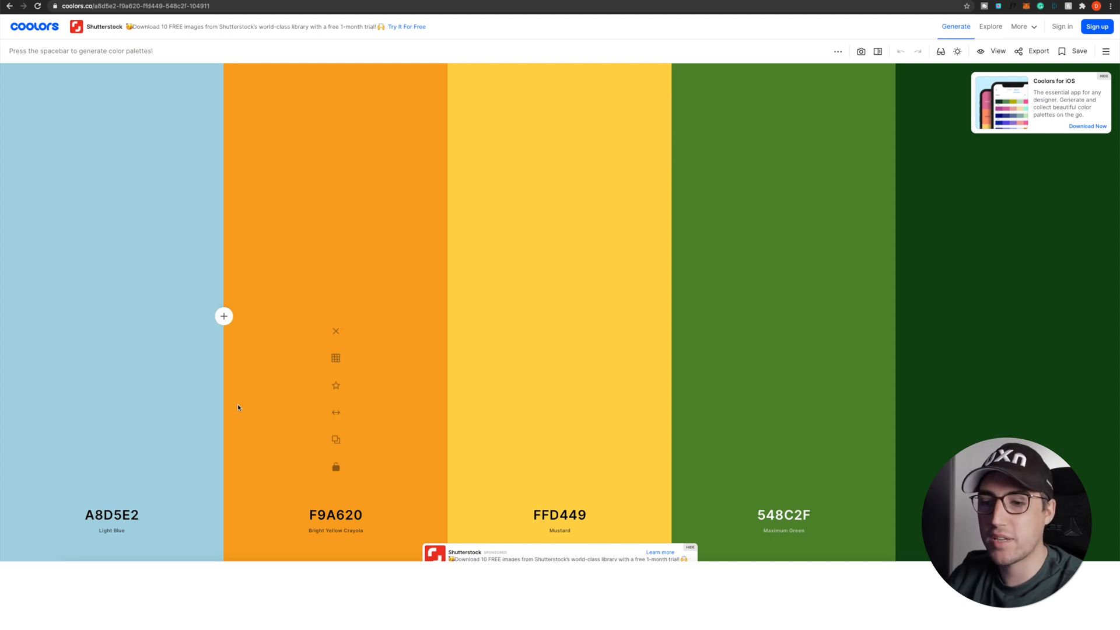
pyautogui.press('space')
pyautogui.press('space')
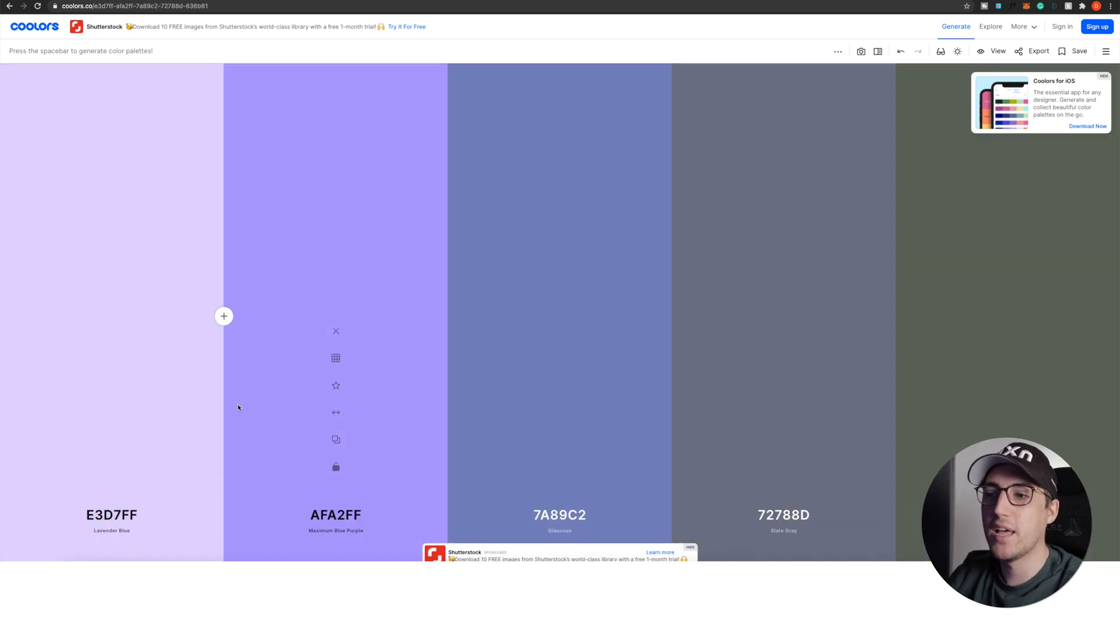
pyautogui.press('space')
pyautogui.press('space')
pyautogui.press('space')
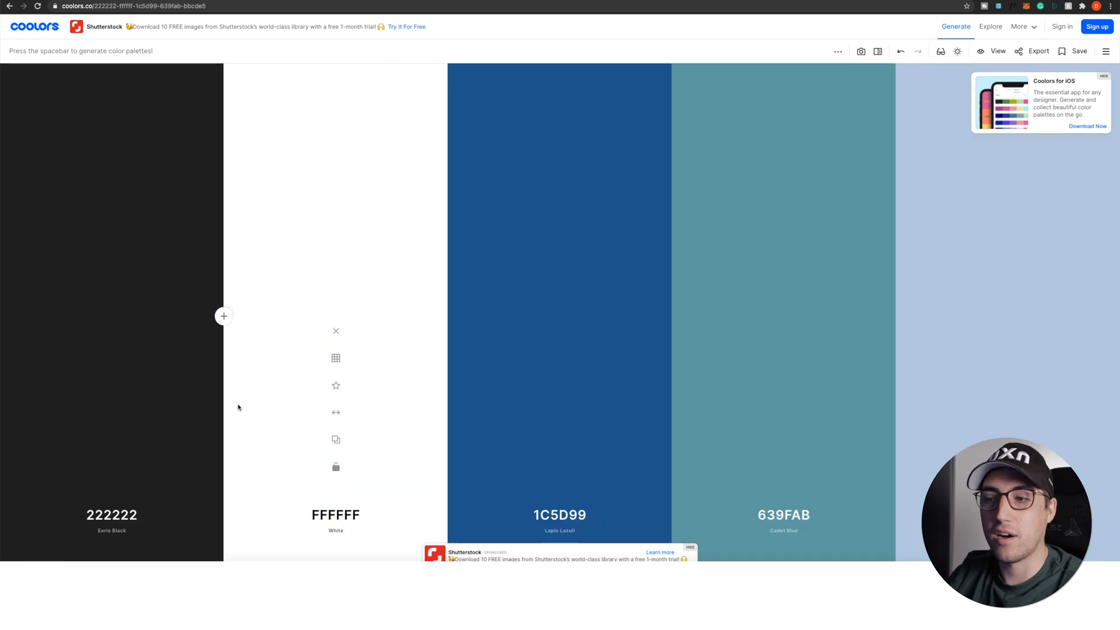
pyautogui.press('space')
pyautogui.press('space')
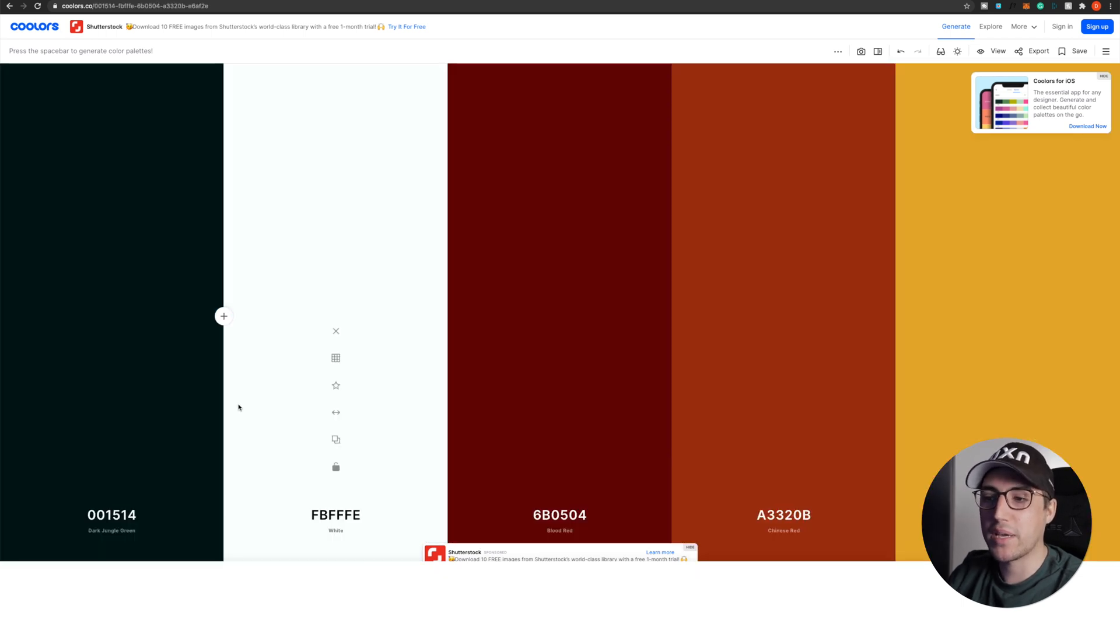
pyautogui.press('space')
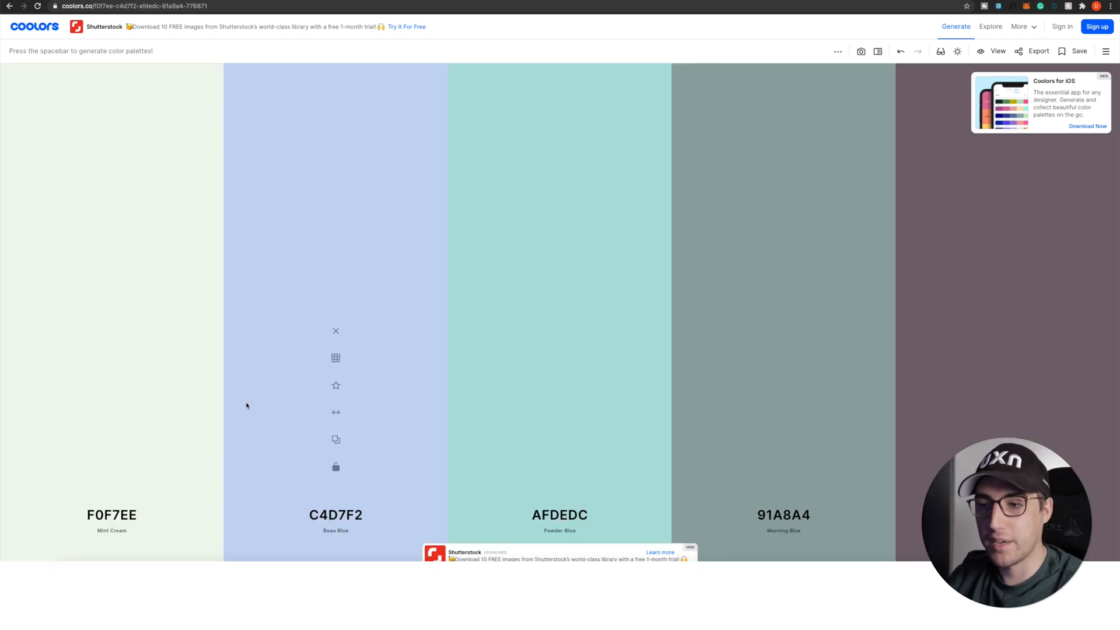
pyautogui.click(988, 28)
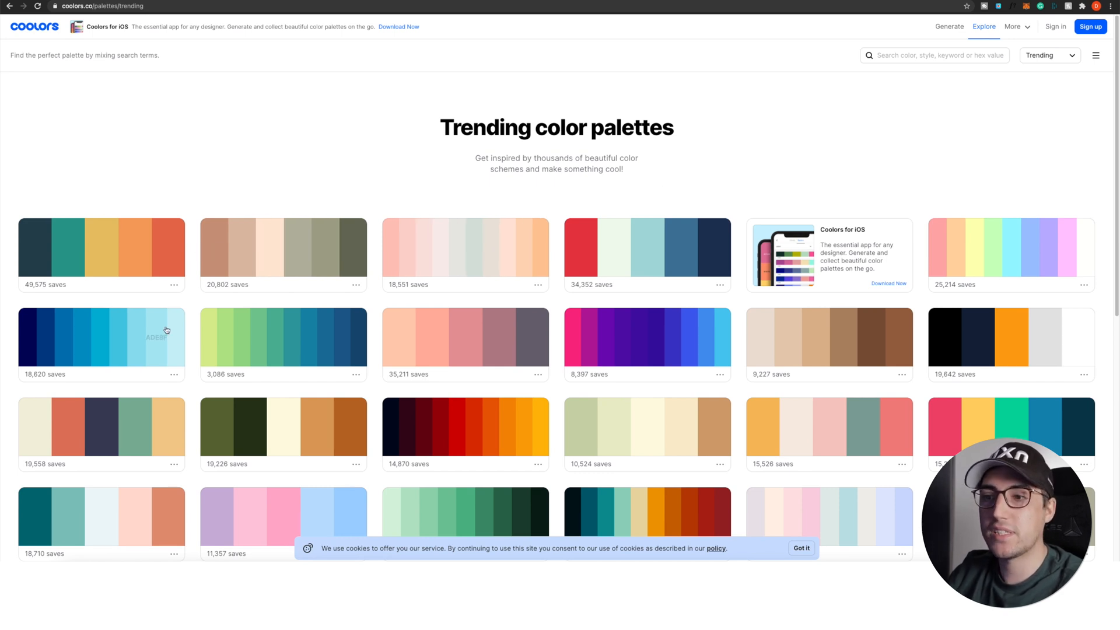
pyautogui.scroll(-1, 645, 372)
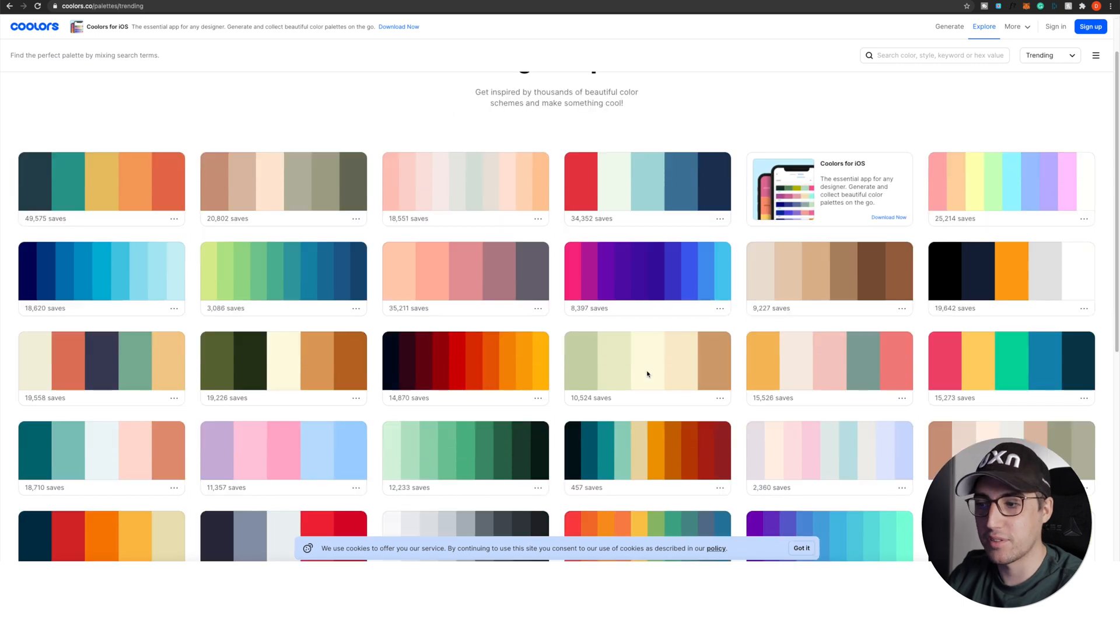
pyautogui.scroll(-1, 368, 336)
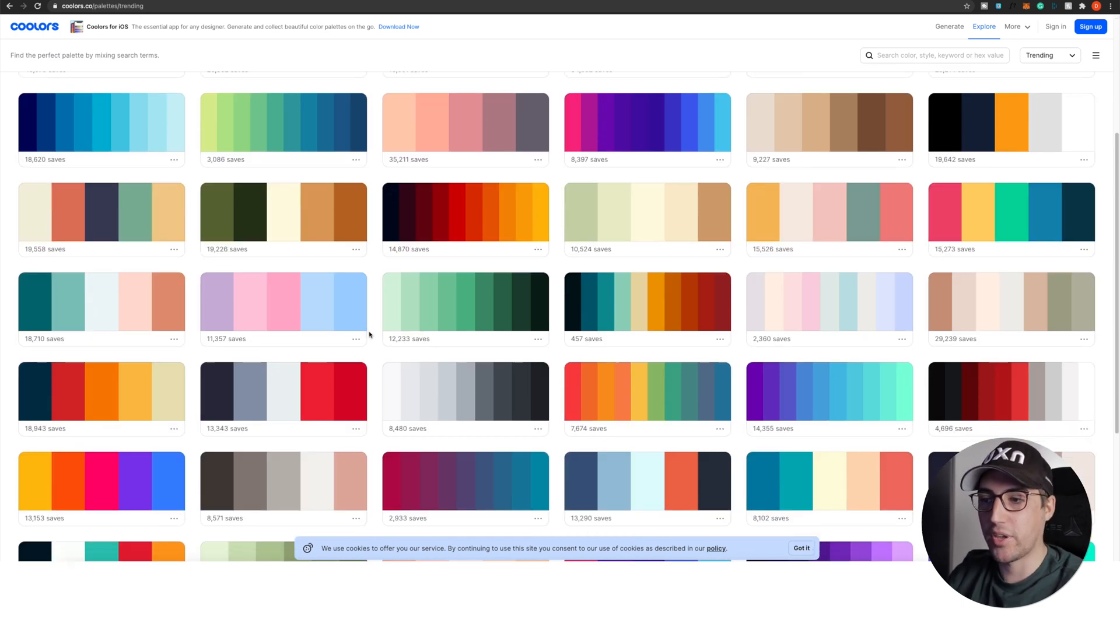
pyautogui.scroll(-2, 369, 334)
pyautogui.scroll(-1, 370, 333)
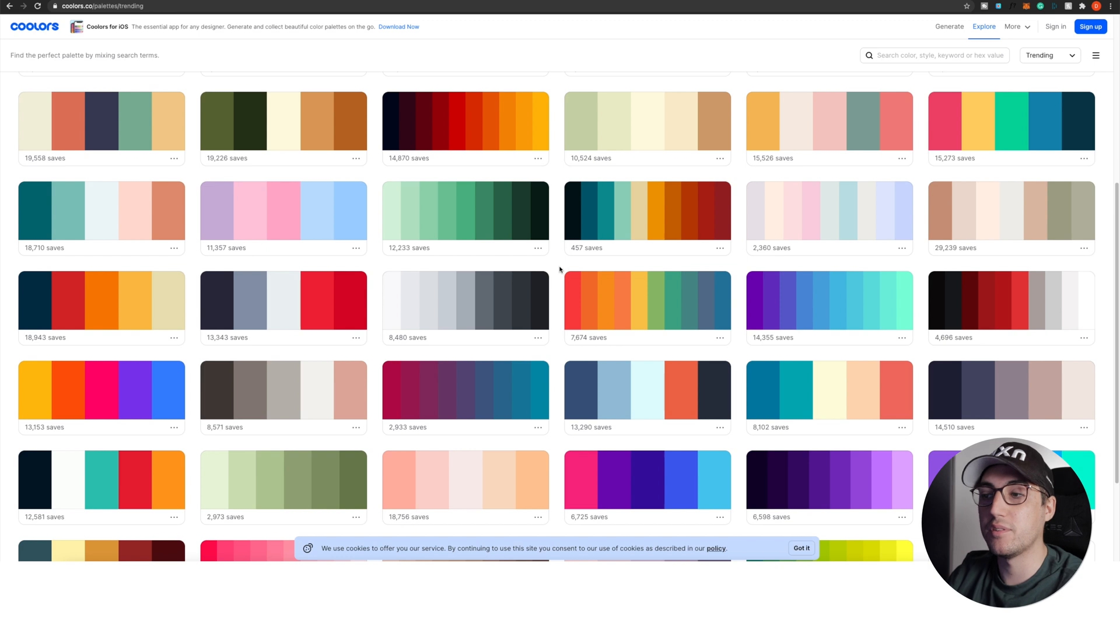
pyautogui.scroll(1, 525, 271)
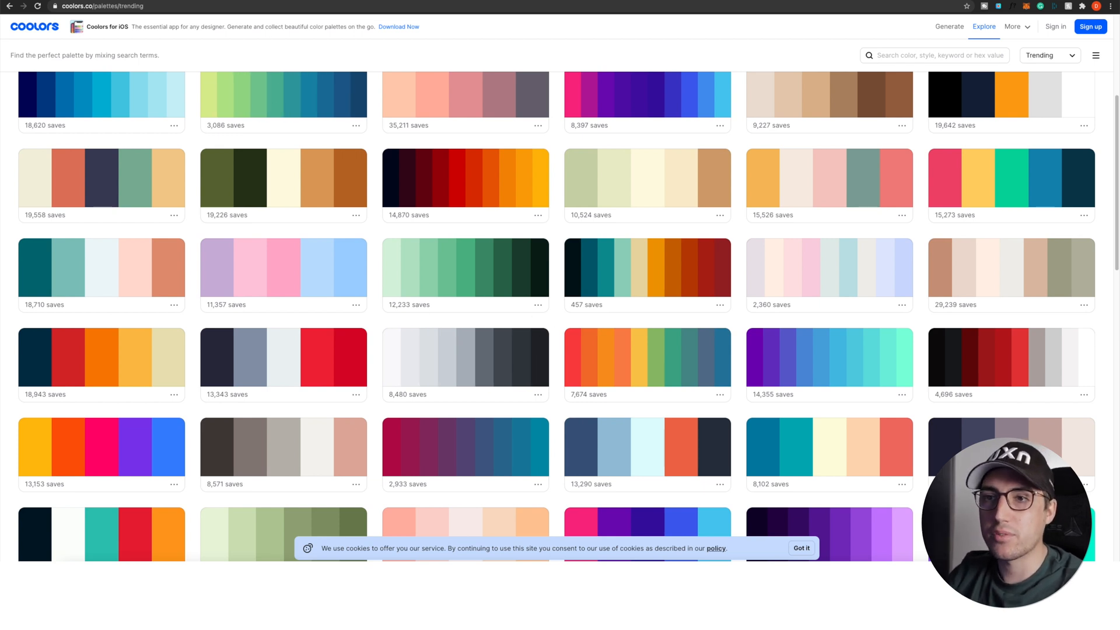
# On Adobe Color's wheel, apply the Triad harmony, then switch to Complementary.
pyautogui.click(280, 2)
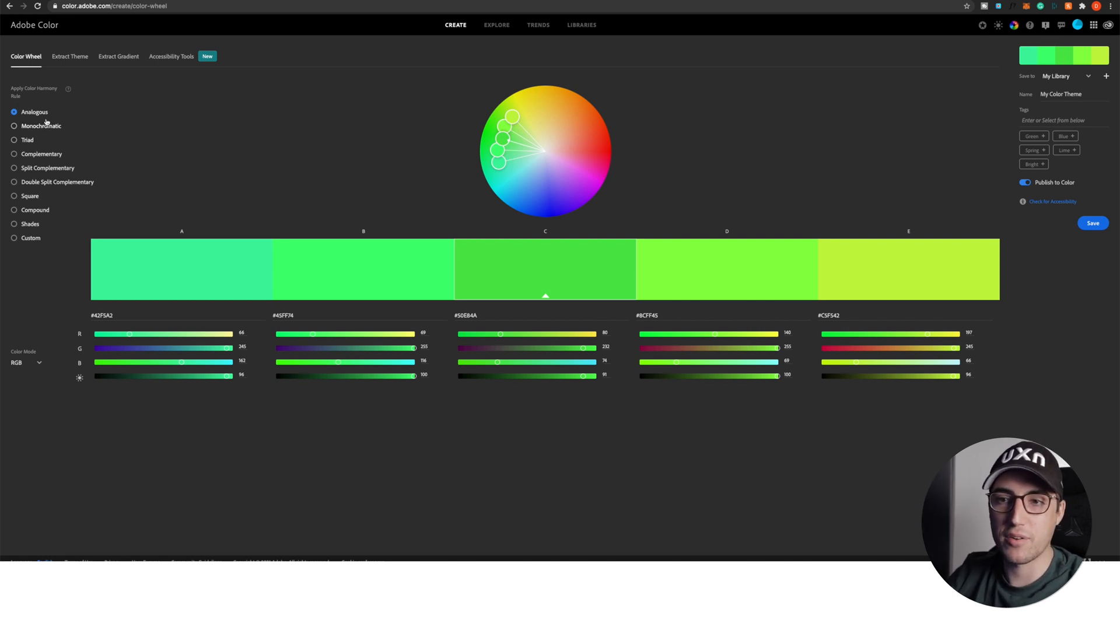
pyautogui.click(48, 128)
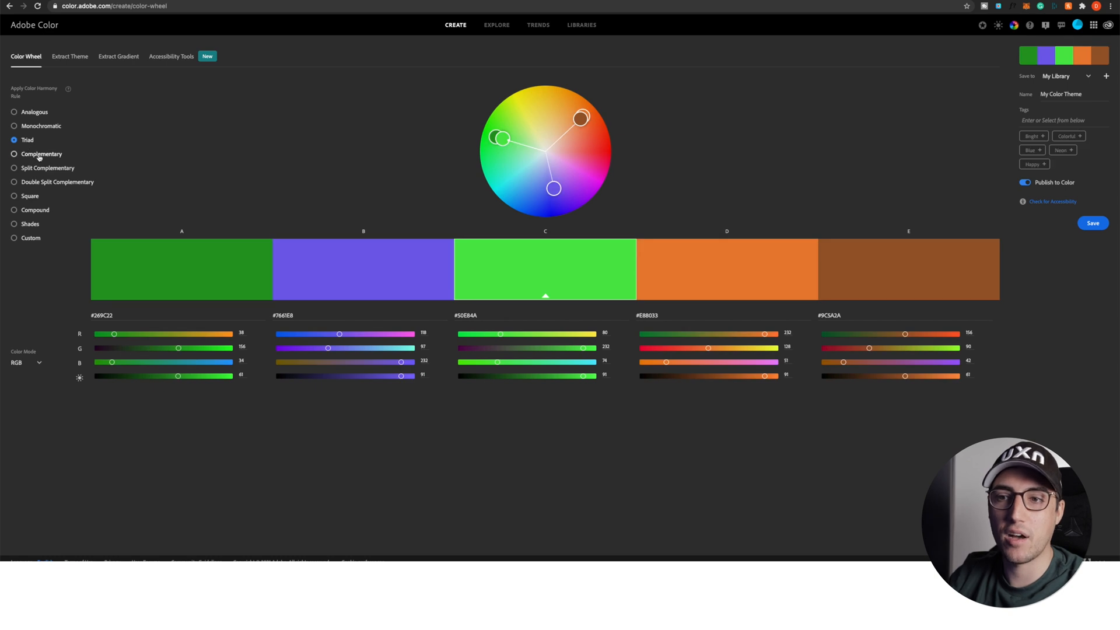
pyautogui.click(40, 155)
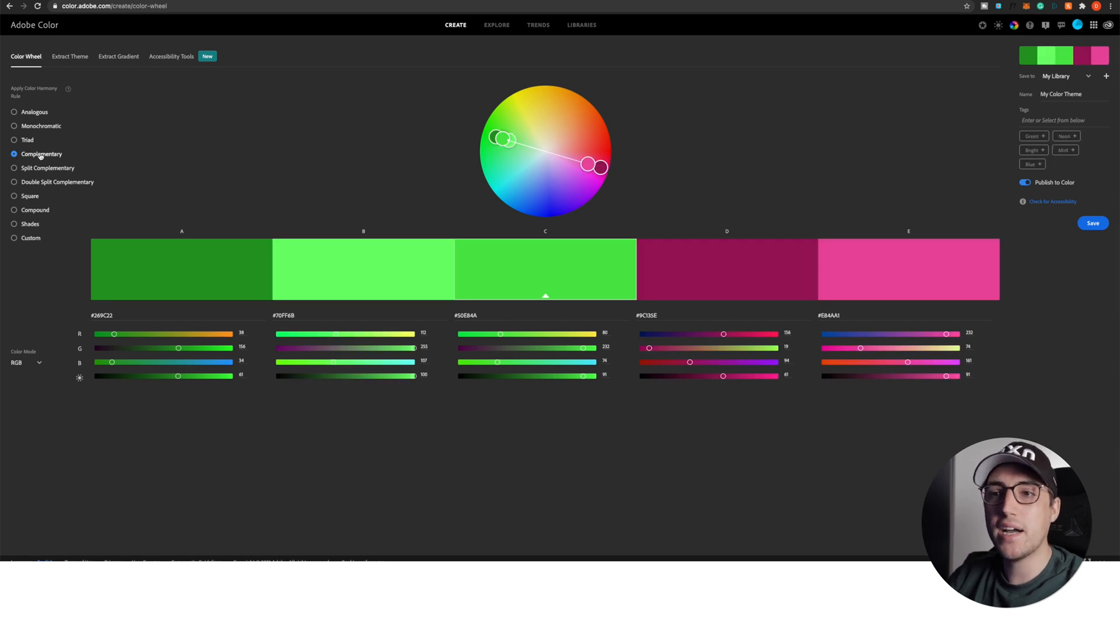
# Switch to Extract Theme and start selecting an image file from the computer.
pyautogui.click(85, 65)
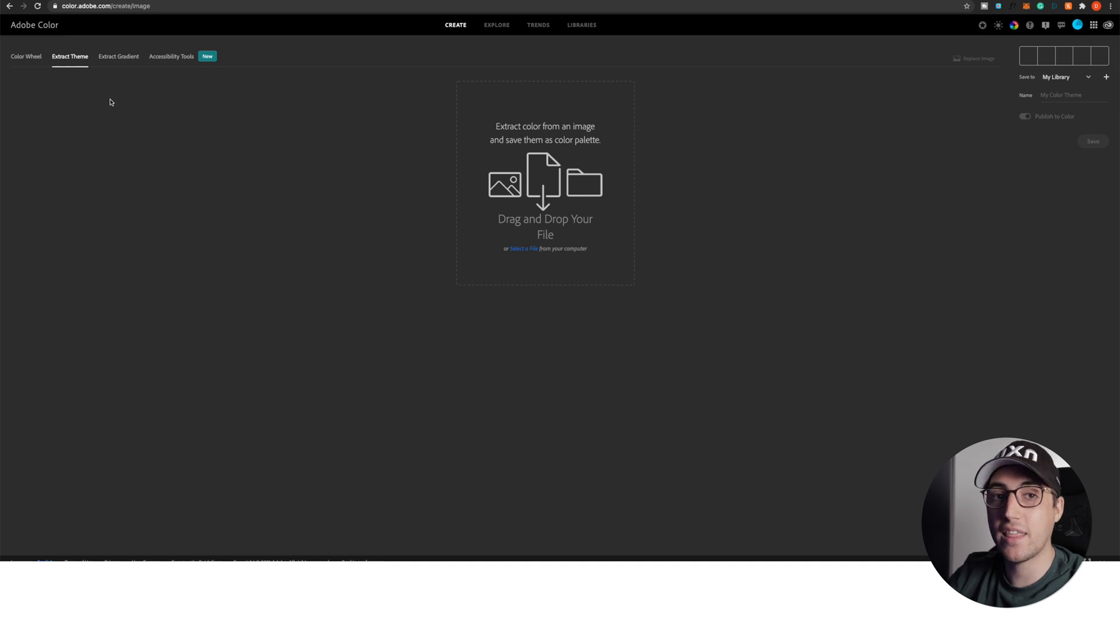
pyautogui.click(522, 251)
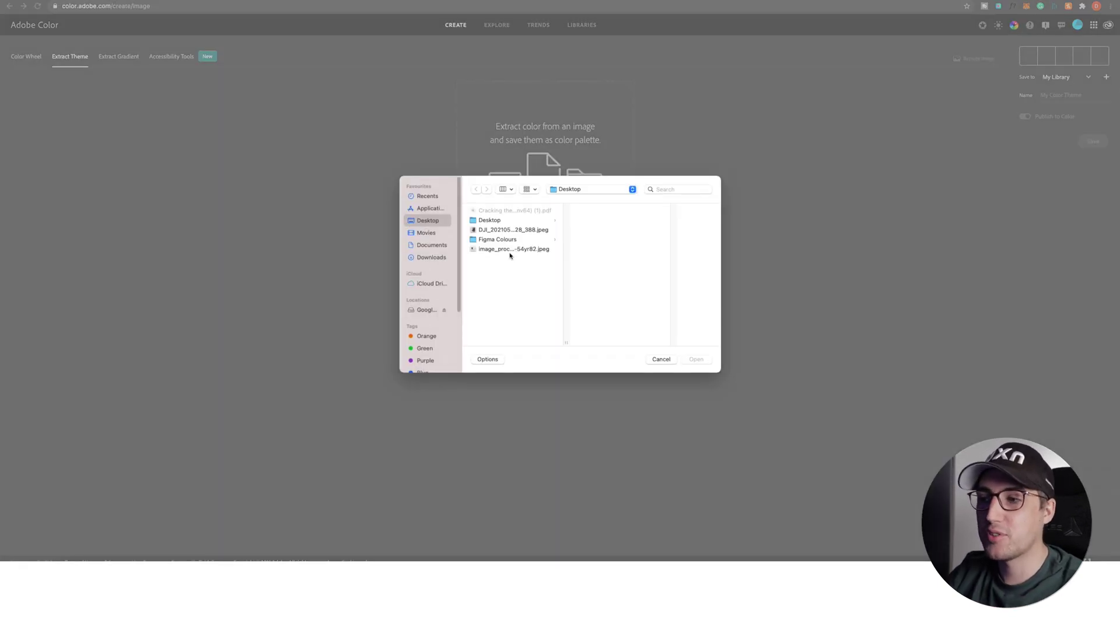
# Load the Fresh Juices illustration JPEG and sample one palette colour from the dark card.
pyautogui.click(513, 249)
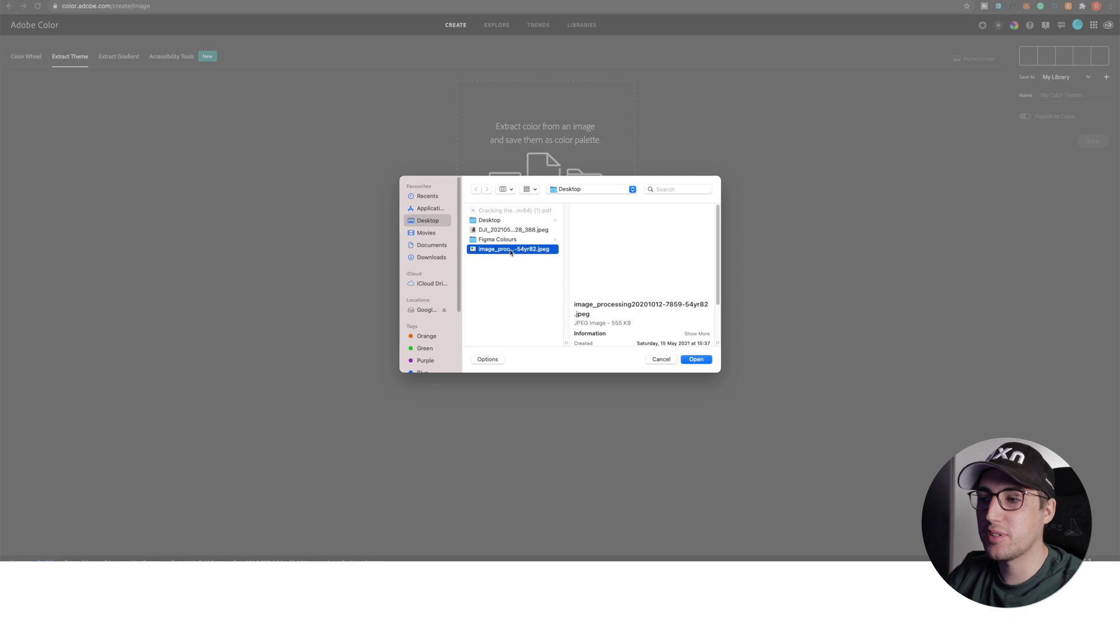
pyautogui.click(696, 360)
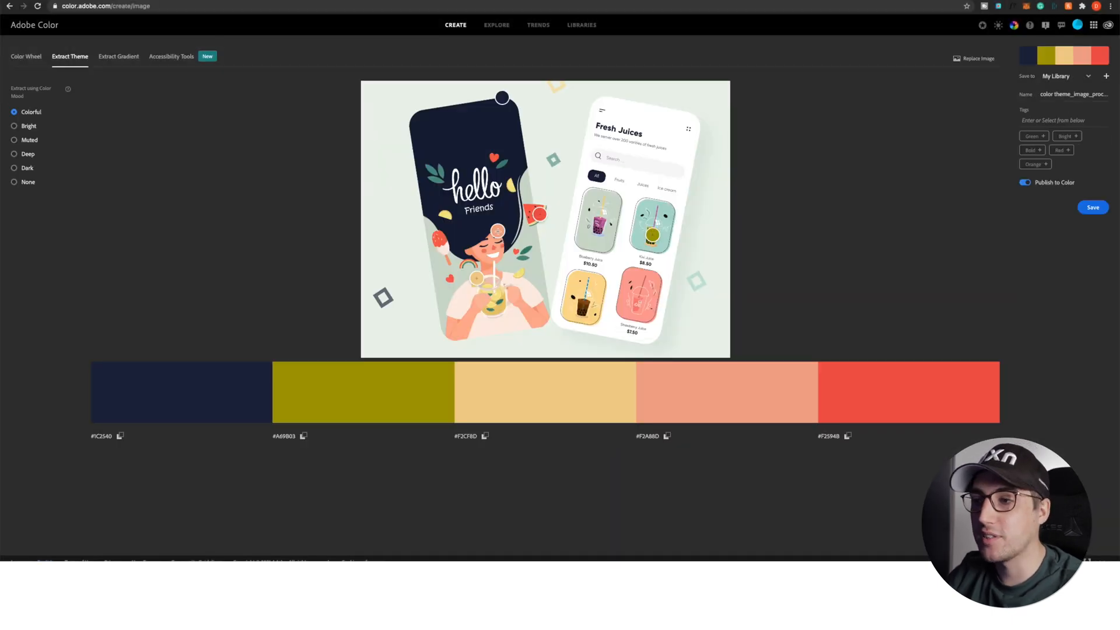
pyautogui.moveTo(498, 231); pyautogui.dragTo(452, 134)
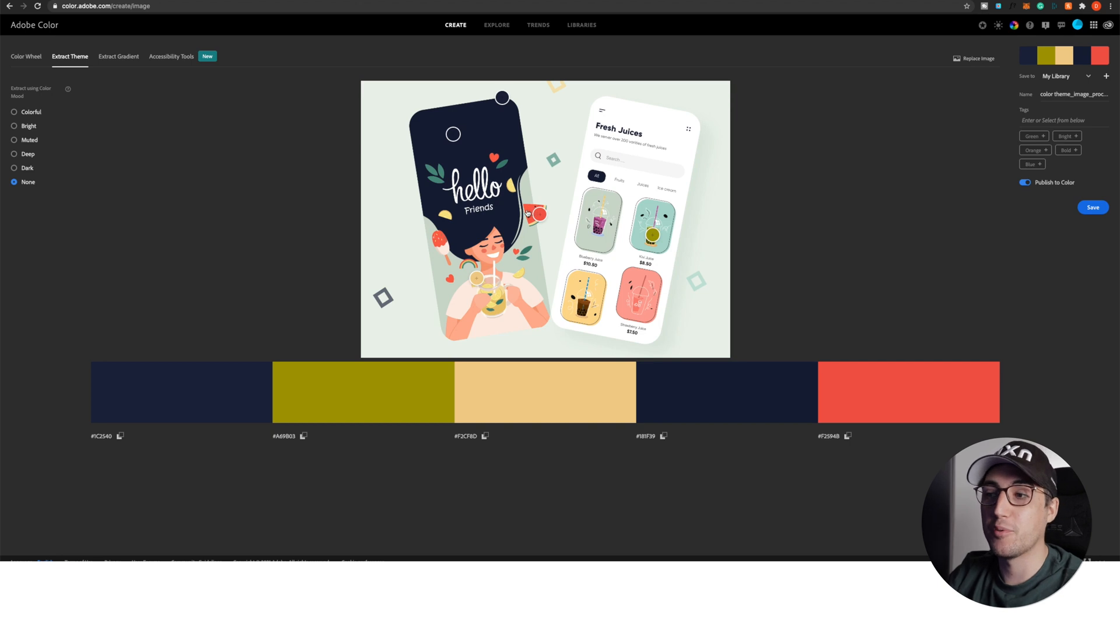
# Re-sample palette colours from the illustration, including the pale background tone.
pyautogui.moveTo(536, 213)
pyautogui.mouseDown()
pyautogui.moveTo(407, 137)
pyautogui.moveTo(388, 145)
pyautogui.mouseUp()
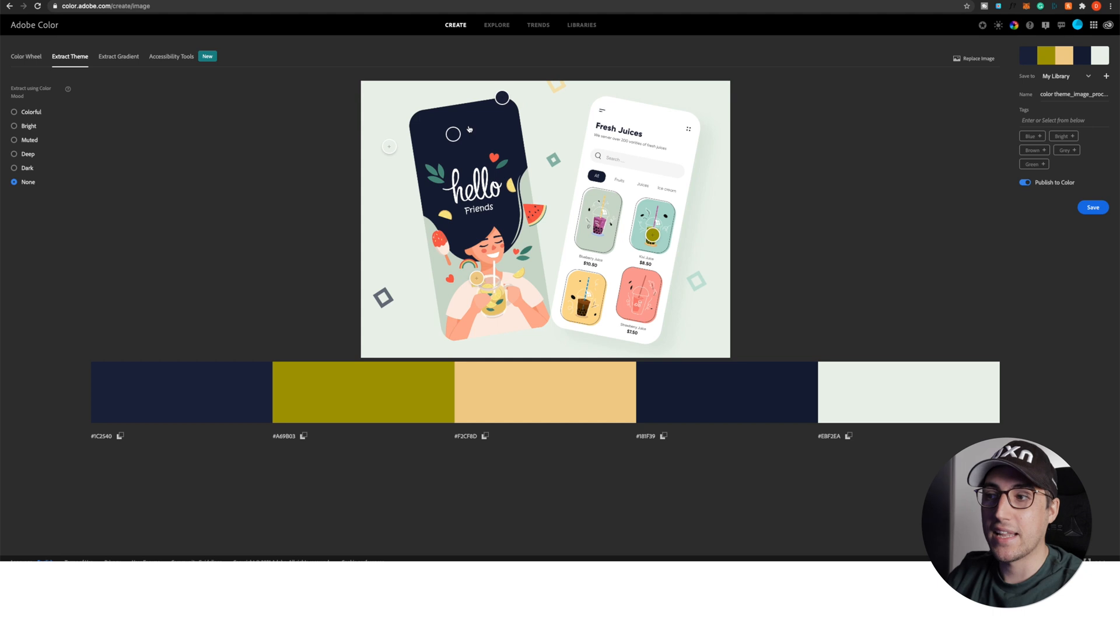
pyautogui.moveTo(453, 134); pyautogui.dragTo(451, 129)
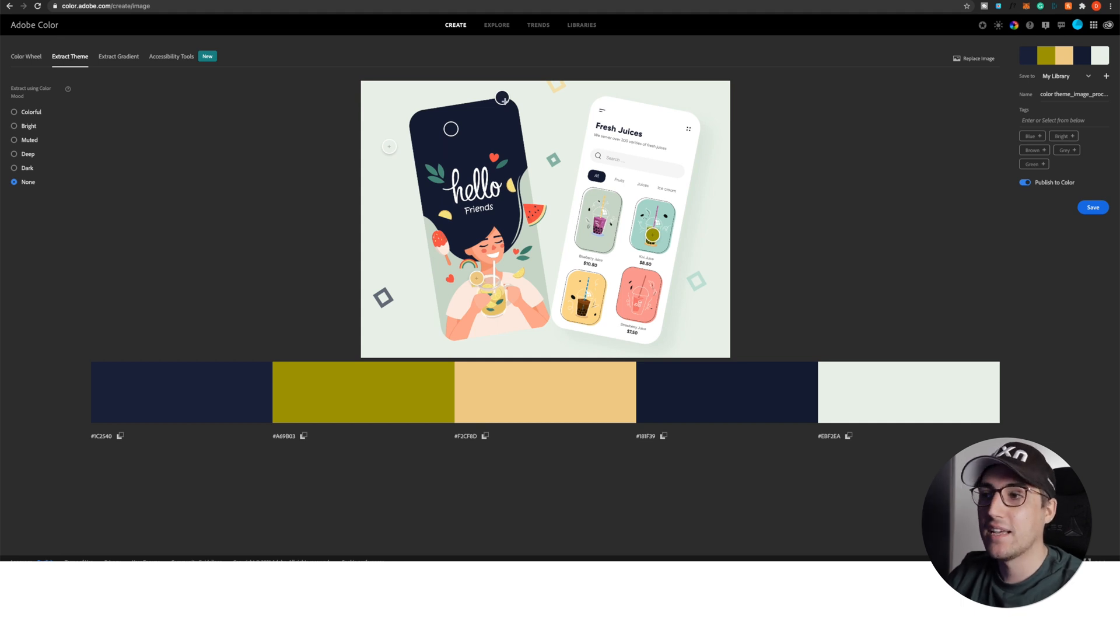
pyautogui.moveTo(502, 97)
pyautogui.mouseDown()
pyautogui.moveTo(581, 143)
pyautogui.moveTo(554, 198)
pyautogui.moveTo(532, 210)
pyautogui.mouseUp()
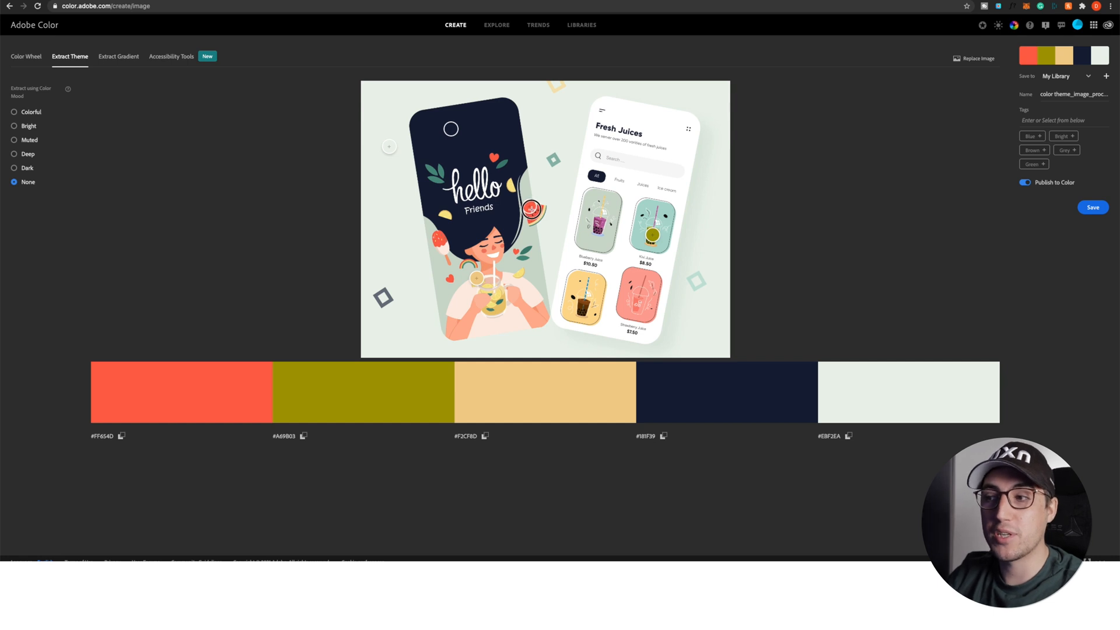
# Sample the lemon yellow into the first colour, then swap it for the watermelon red.
pyautogui.moveTo(531, 210); pyautogui.dragTo(510, 185)
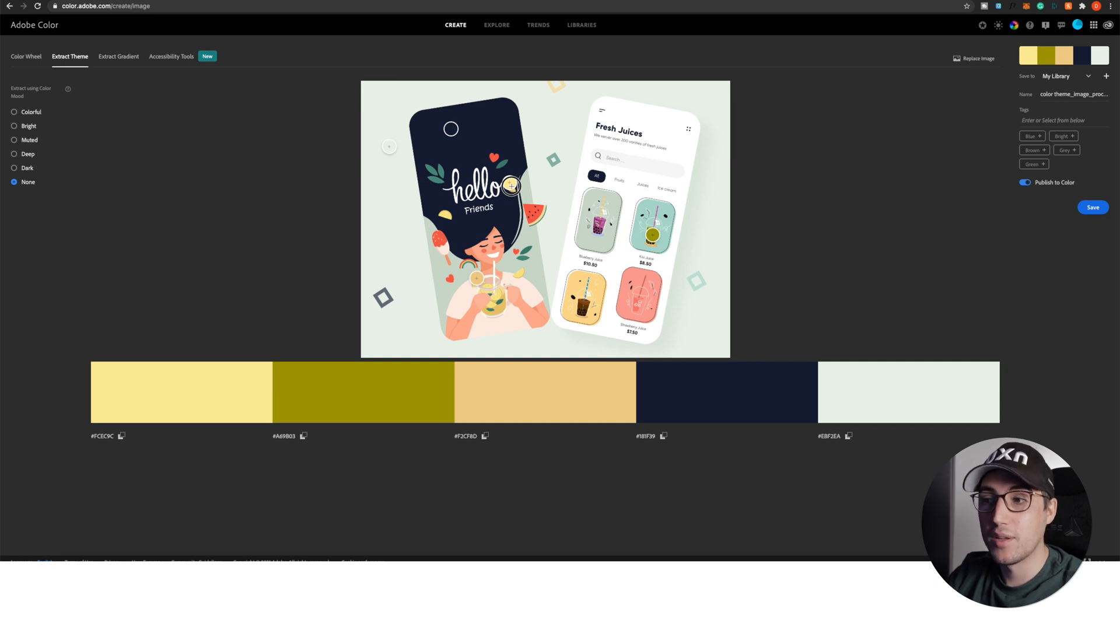
pyautogui.moveTo(511, 185); pyautogui.dragTo(513, 187)
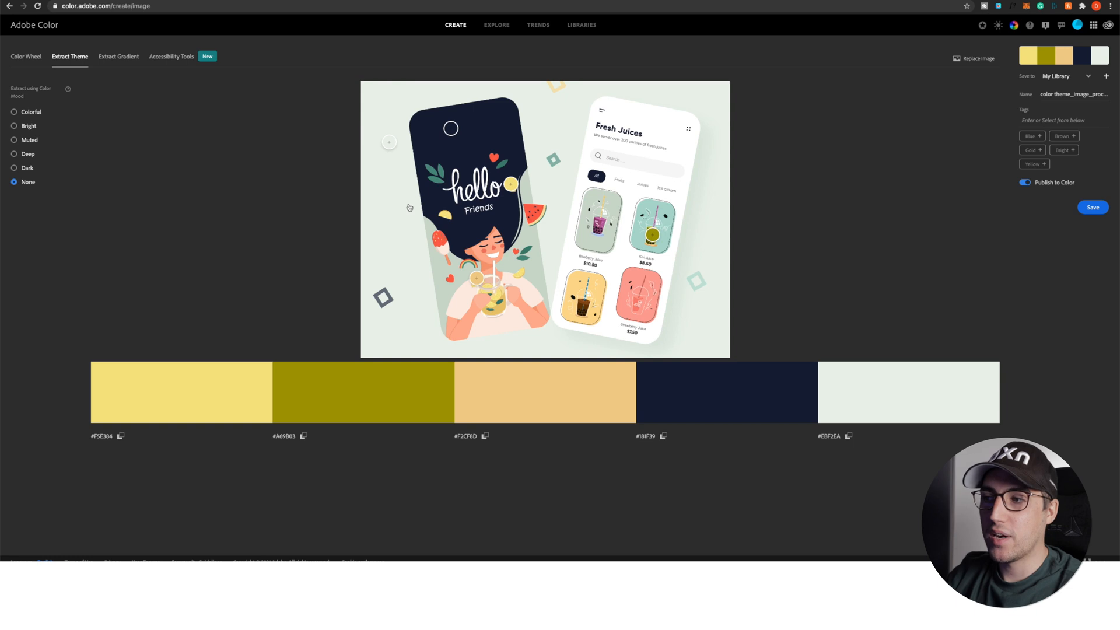
pyautogui.moveTo(510, 183); pyautogui.dragTo(530, 208)
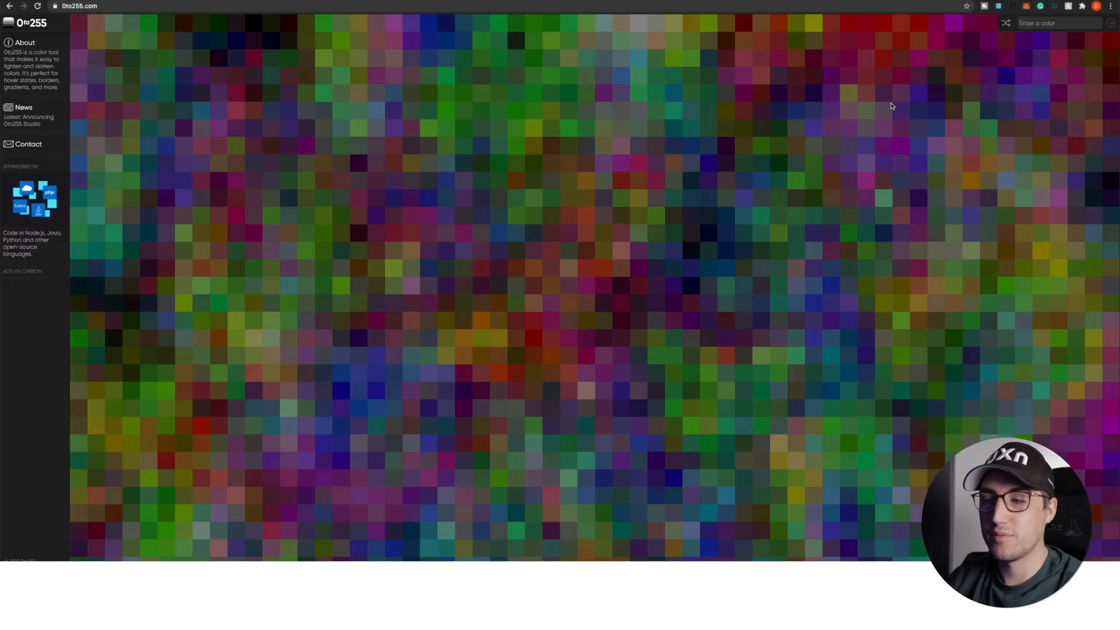
pyautogui.click(1042, 24)
pyautogui.write('#')
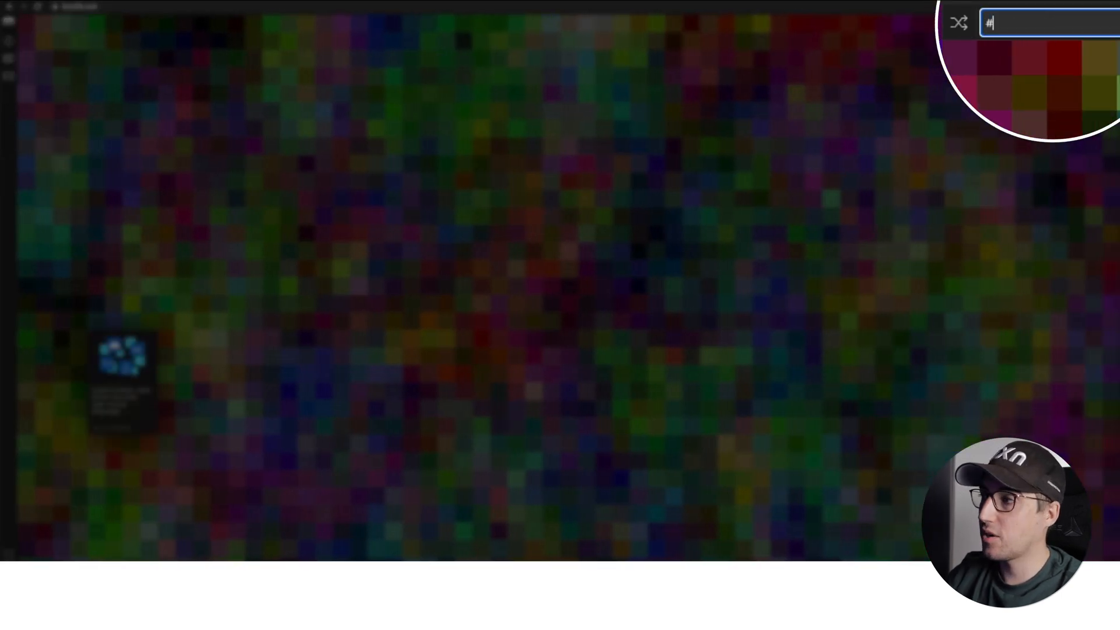
pyautogui.press('BackSpace')
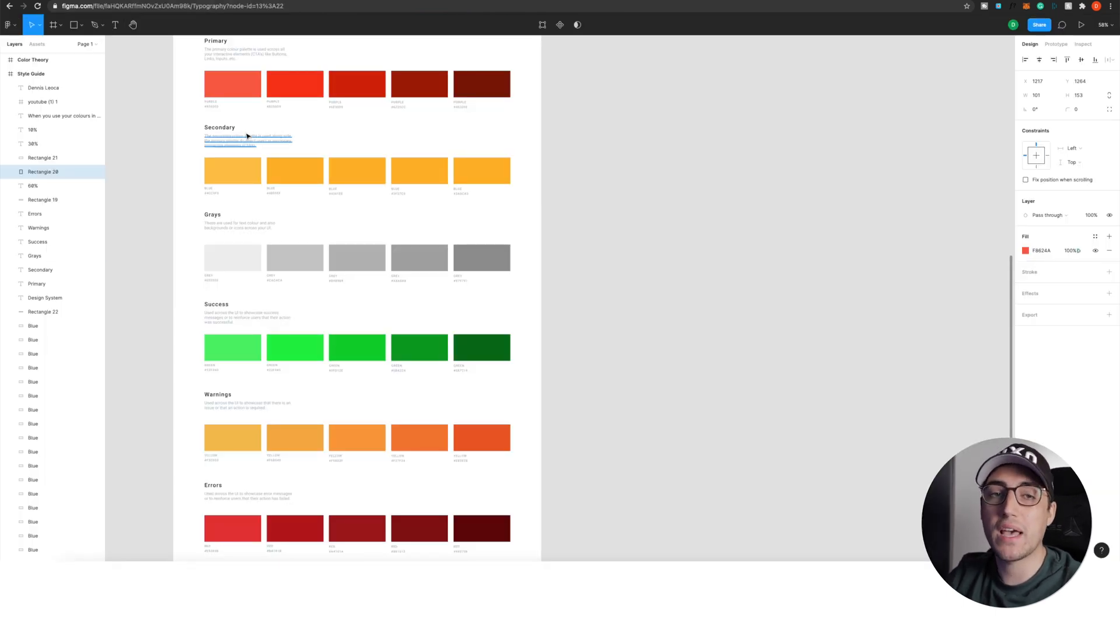
pyautogui.moveTo(246, 133); pyautogui.dragTo(221, 127)
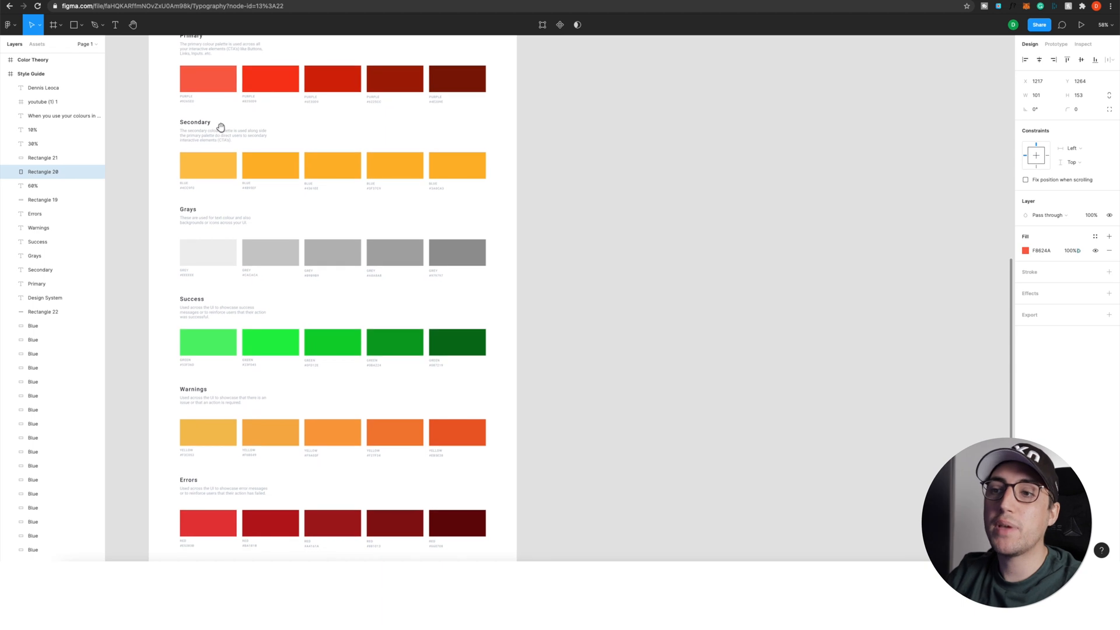